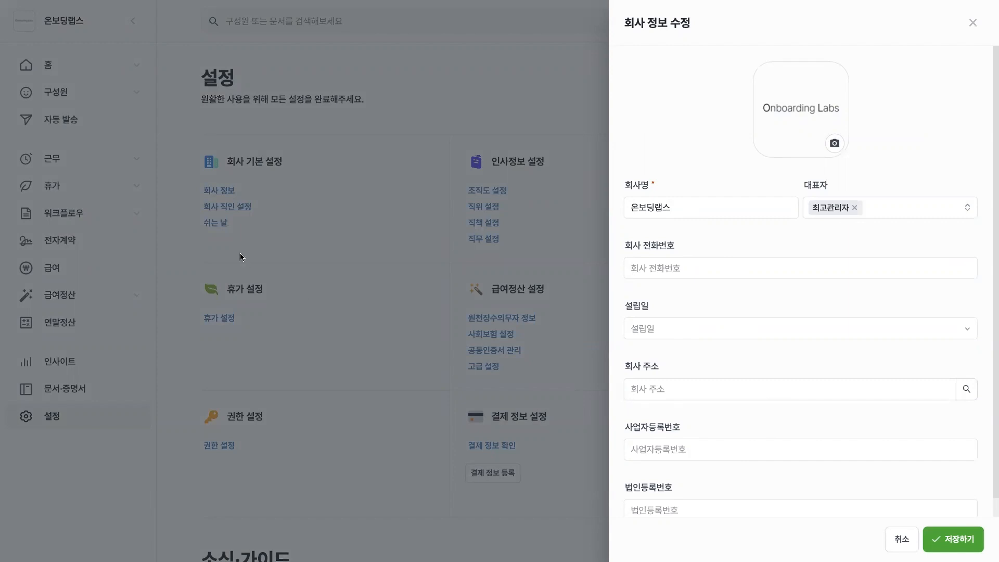
# Close the company information form without saving its changes and open the company seal settings (회사 직인 설정).
pyautogui.click(603, 137)
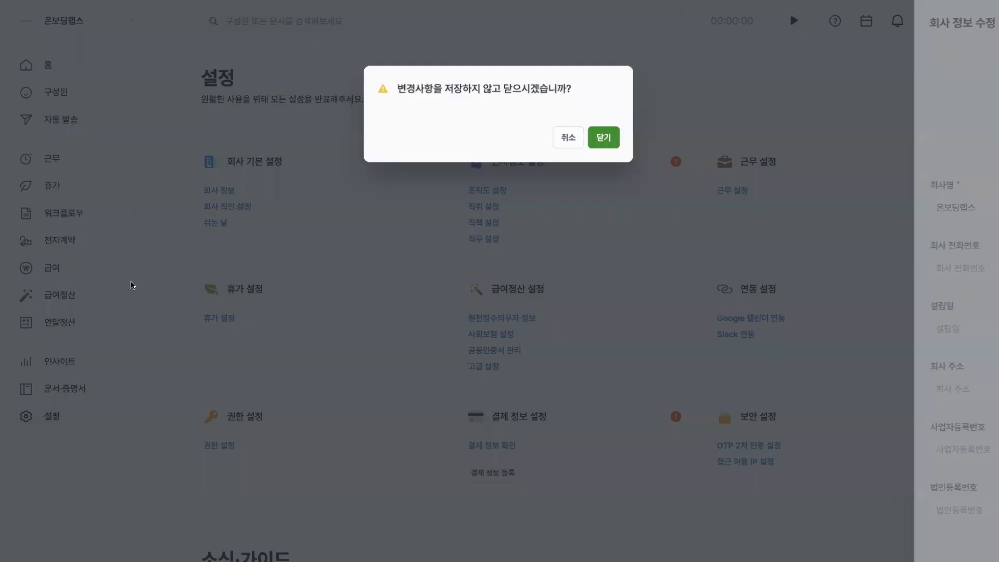
pyautogui.click(215, 222)
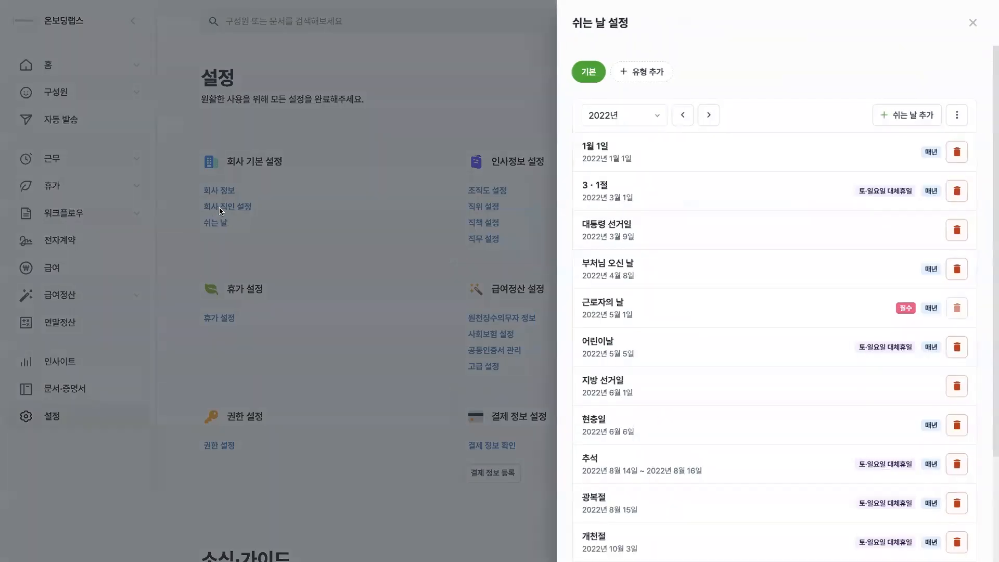
pyautogui.click(220, 207)
pyautogui.click(220, 207)
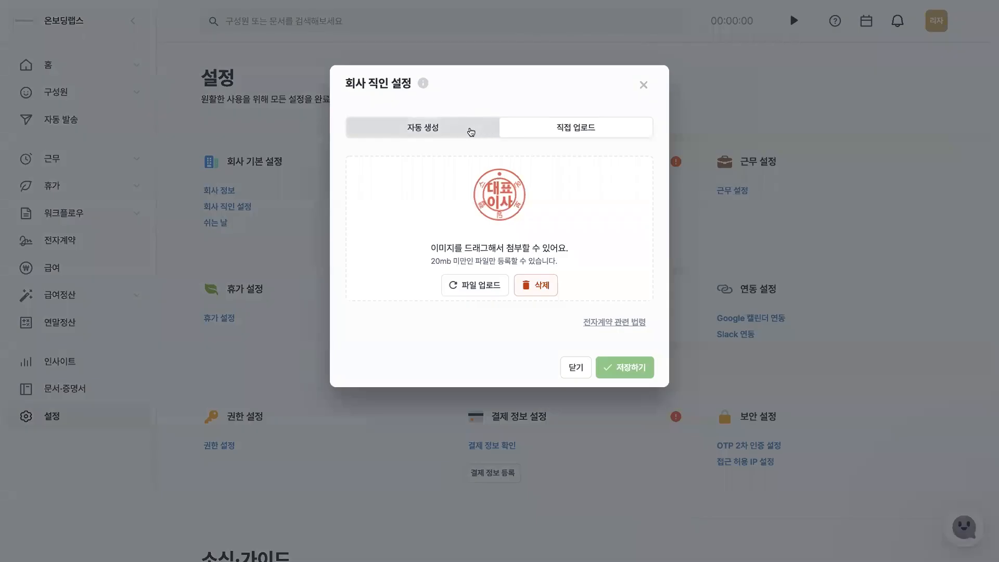
# Examine the automatic generation (자동 생성) and direct upload (직접 업로드) options for the company seal, and close its settings.
pyautogui.click(470, 132)
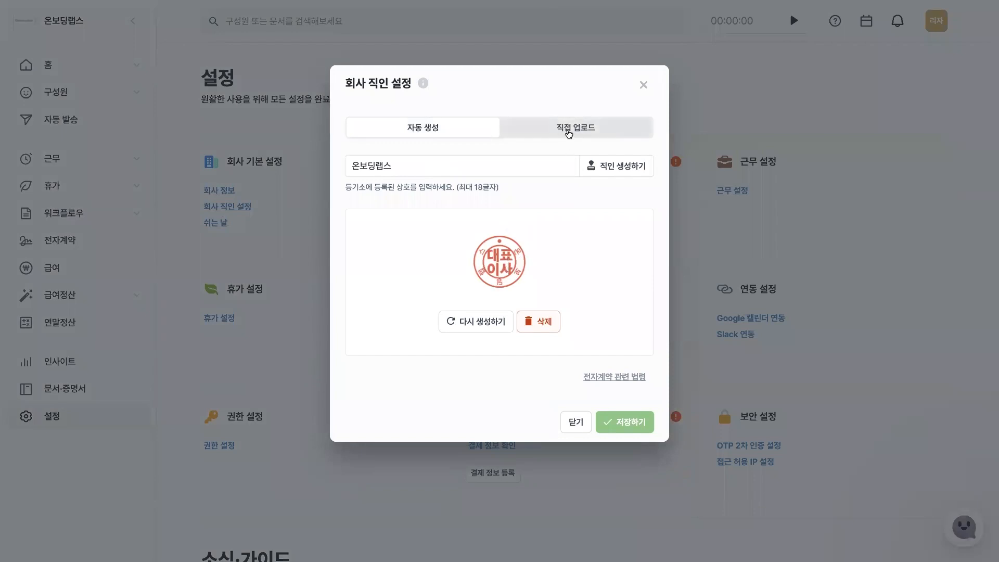
pyautogui.click(570, 134)
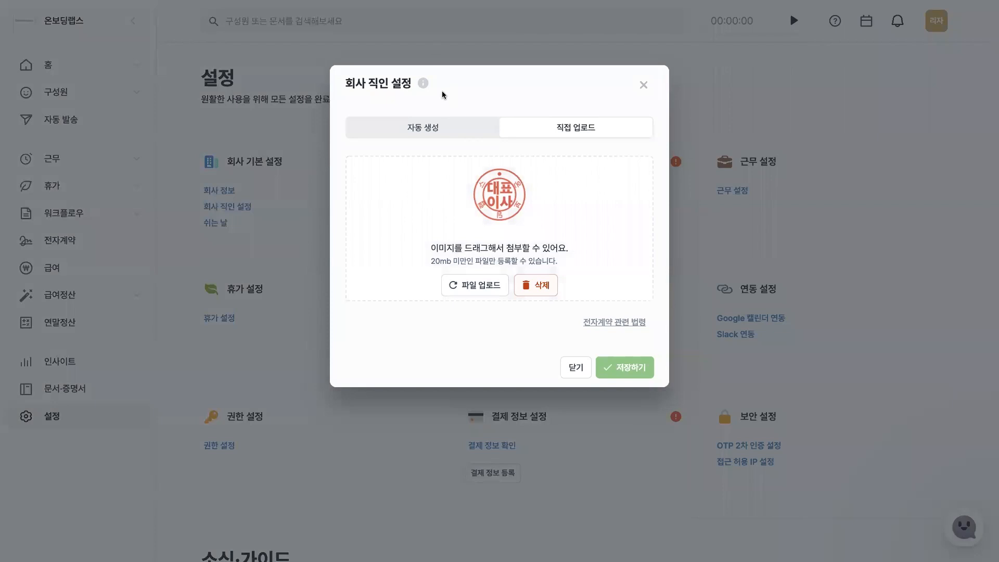
pyautogui.moveTo(422, 82)
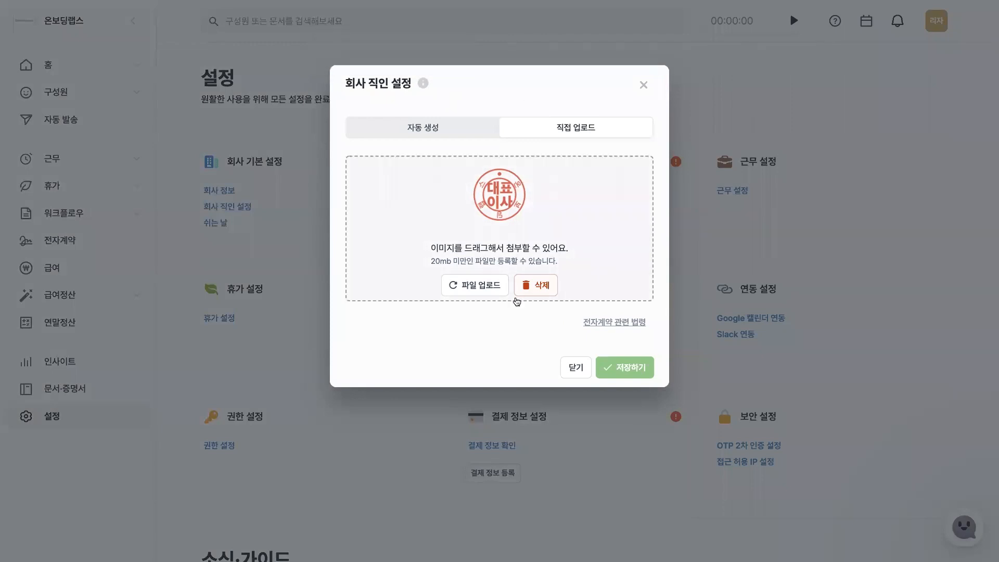
pyautogui.click(216, 221)
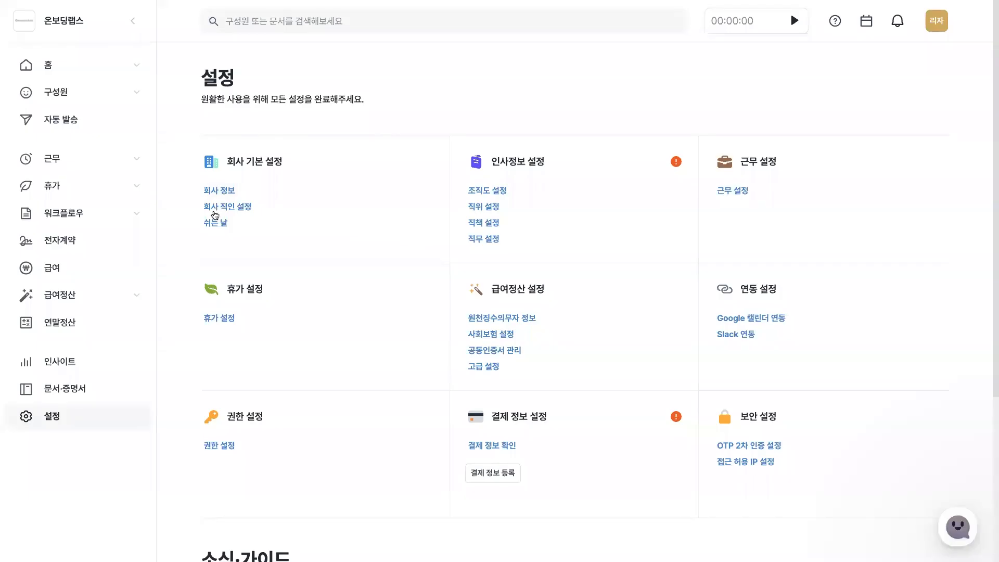
# Open the holiday settings (쉬는 날) and view the choices for adding a holiday without adding one.
pyautogui.click(215, 224)
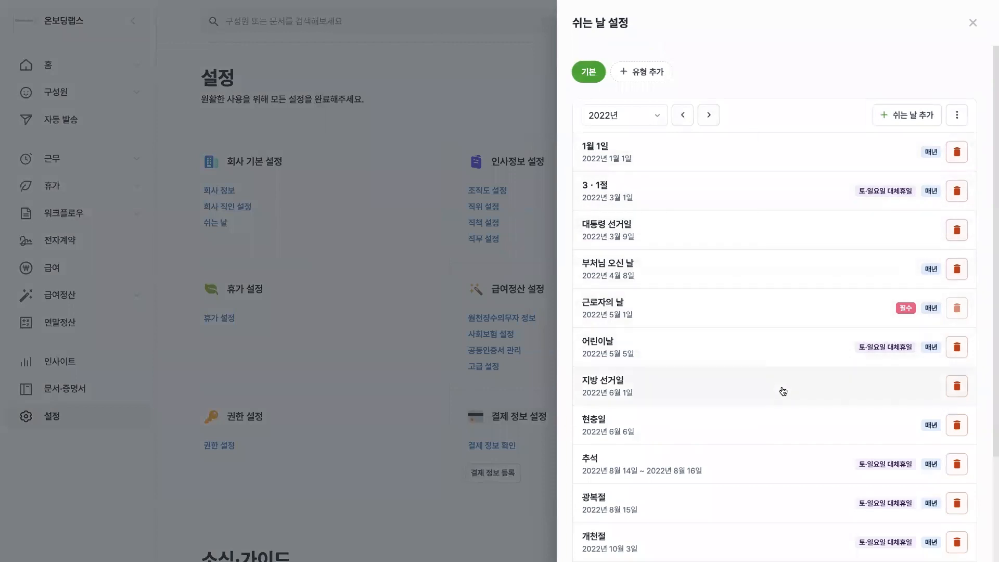
pyautogui.click(896, 123)
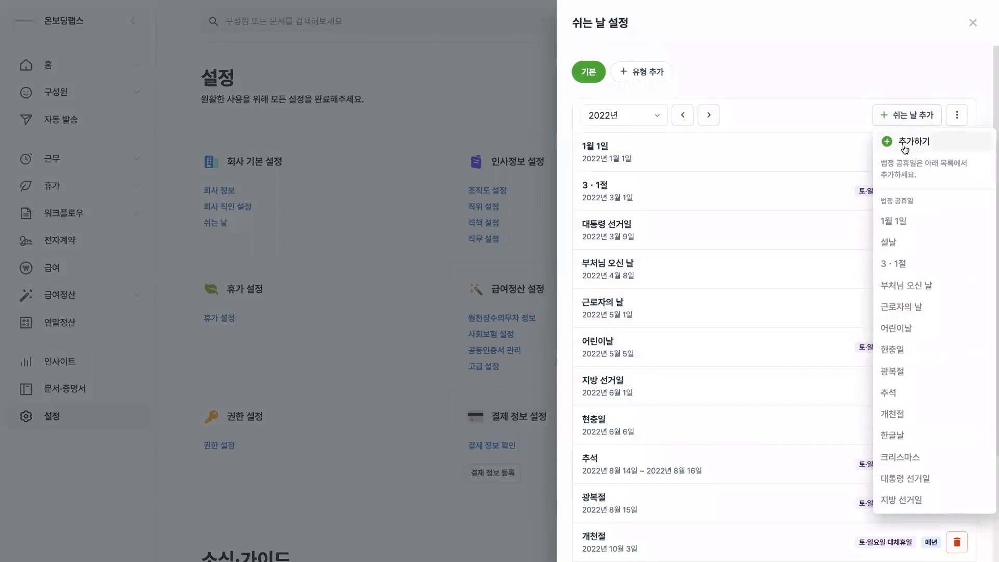
pyautogui.click(821, 58)
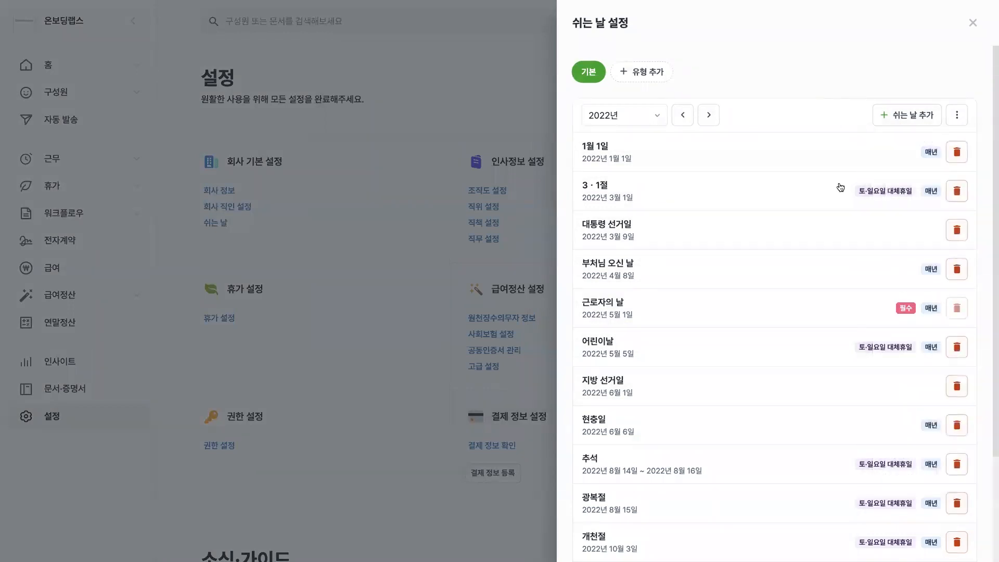
# Examine the edit settings of the 3·1절 and 대통령 선거일 holidays, leaving both without modifying them.
pyautogui.click(772, 185)
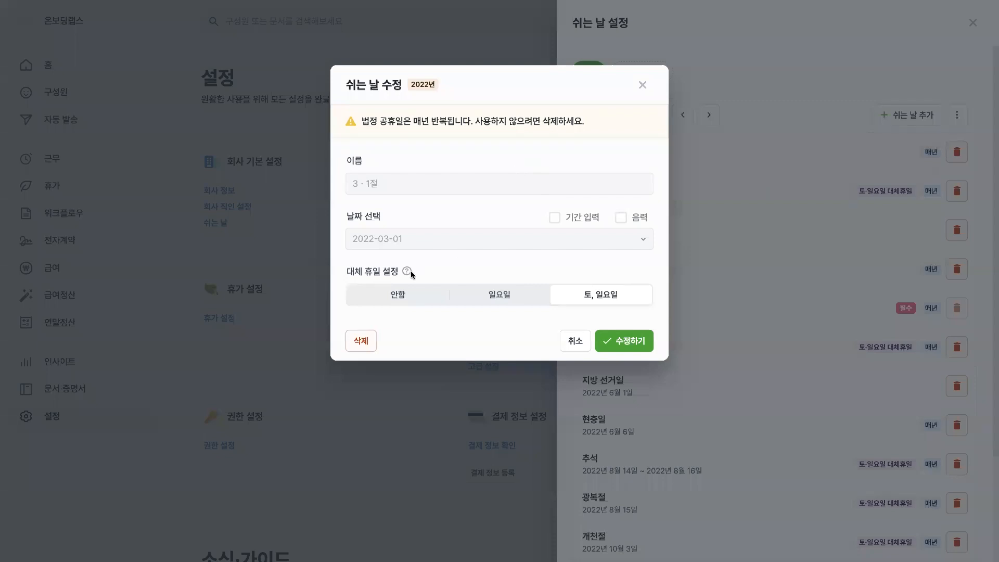
pyautogui.moveTo(408, 271)
pyautogui.click(575, 343)
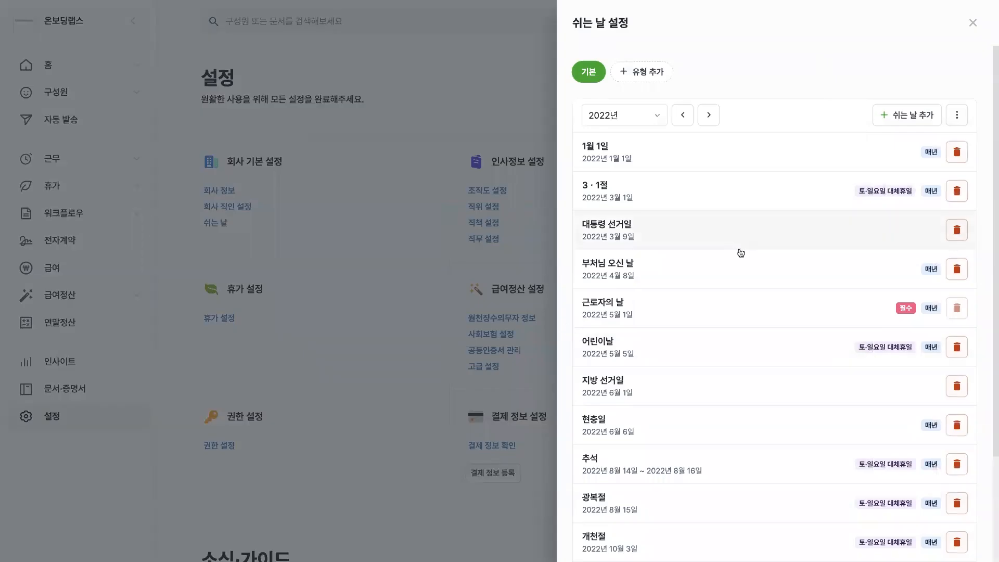
pyautogui.click(723, 236)
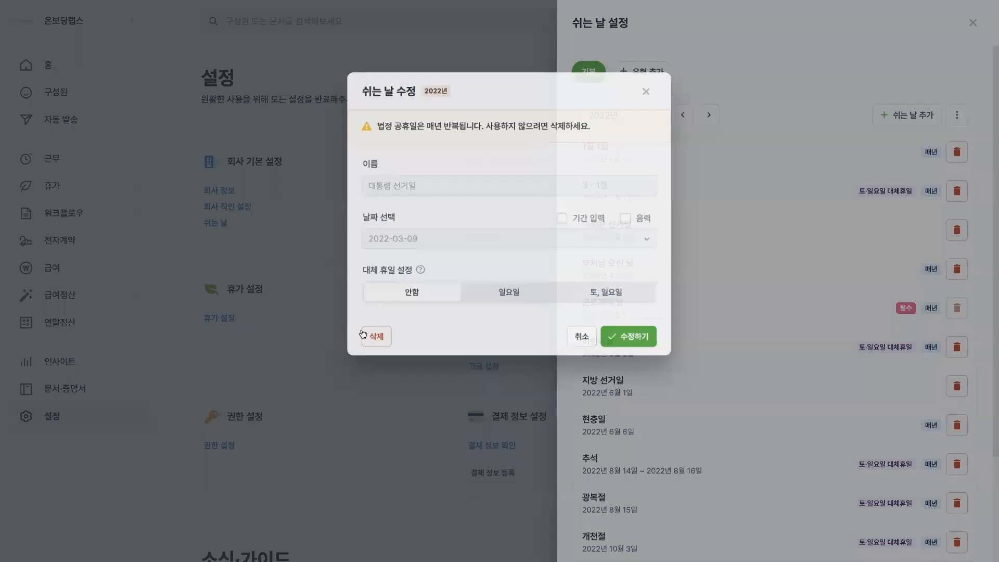
pyautogui.click(742, 273)
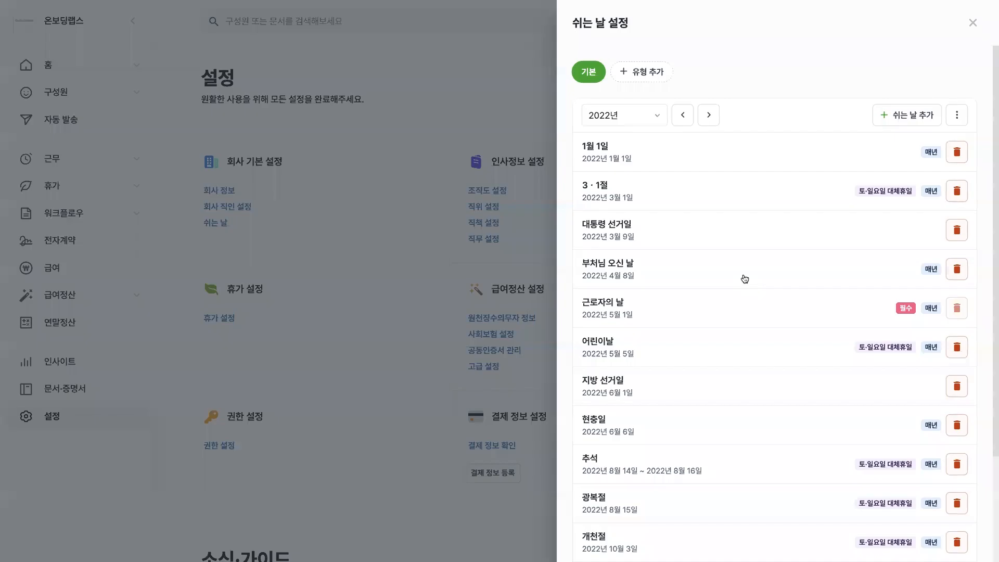
# View the dialog for adding a new holiday type, cancel it, and close the holiday settings.
pyautogui.click(629, 78)
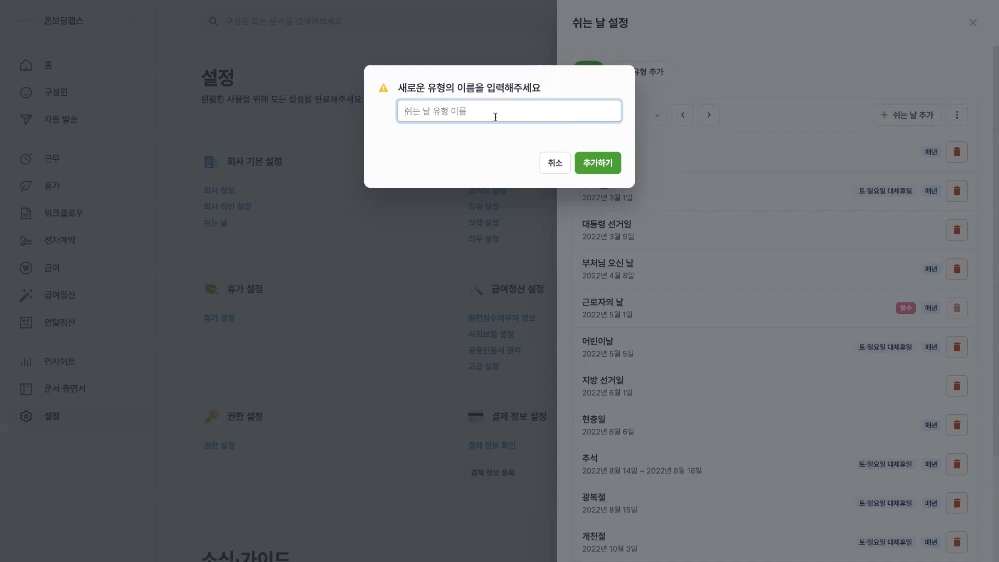
pyautogui.click(547, 171)
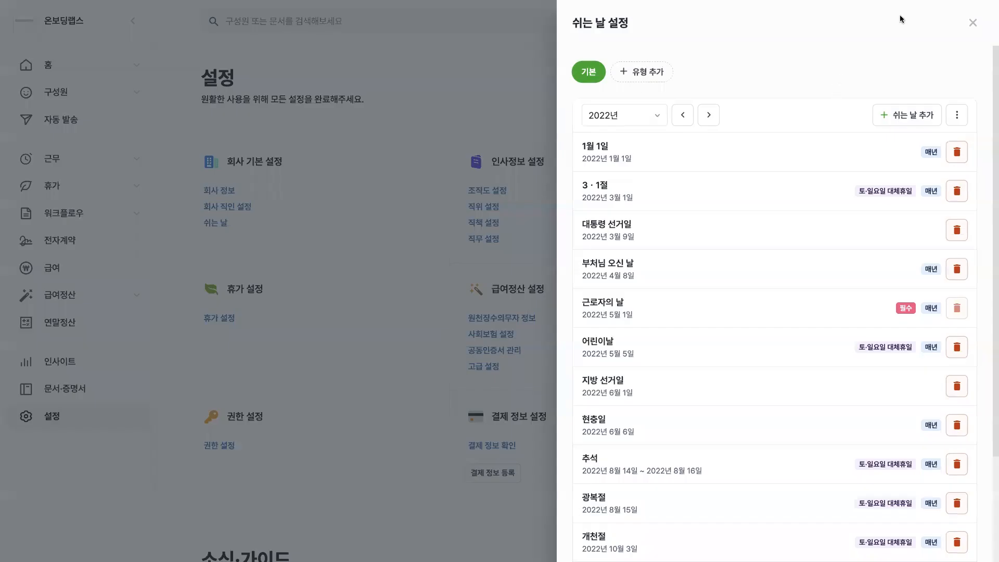
pyautogui.click(970, 23)
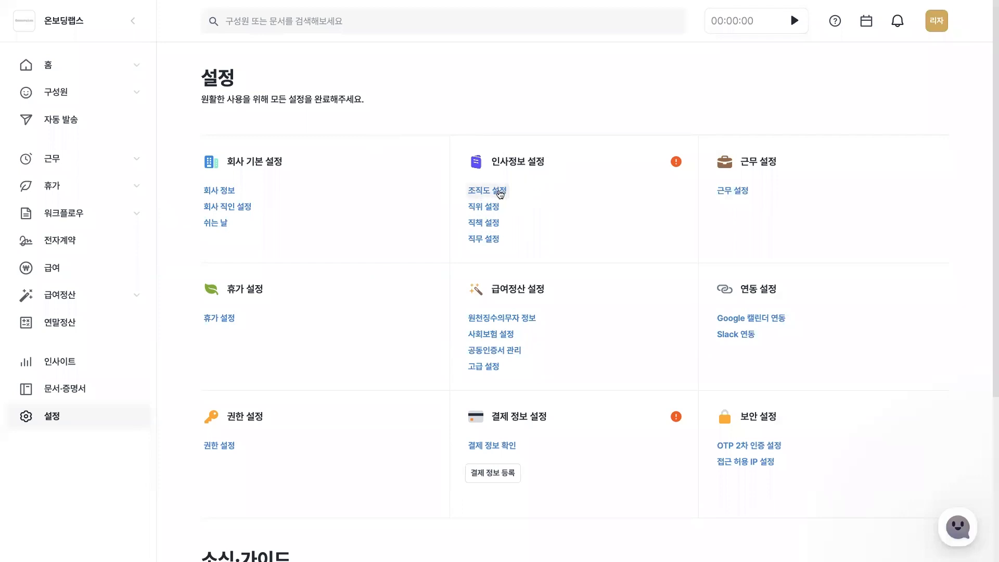
# Open the organization chart settings (조직도 설정) and add a top-level organization named 경영지원본부.
pyautogui.click(500, 191)
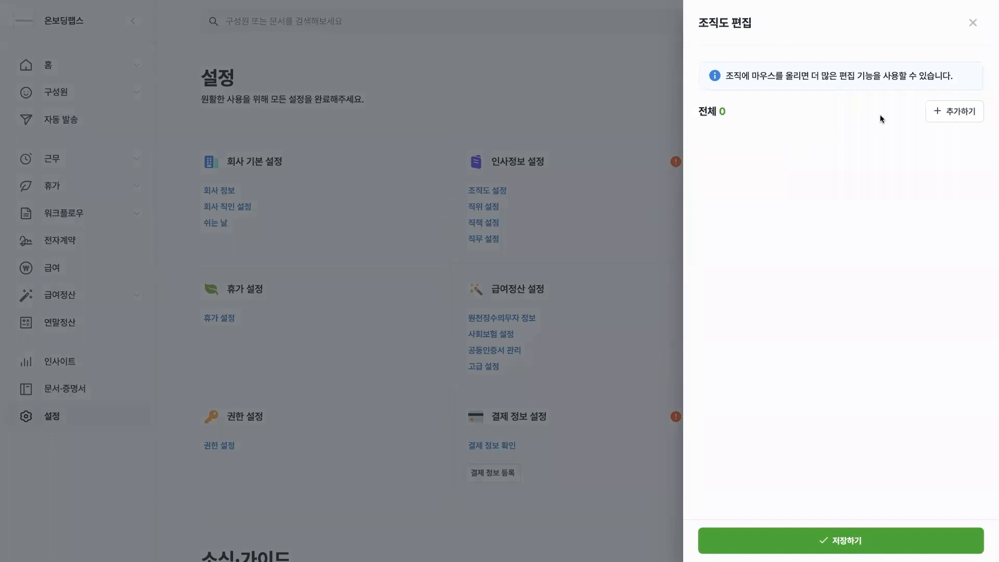
pyautogui.click(938, 114)
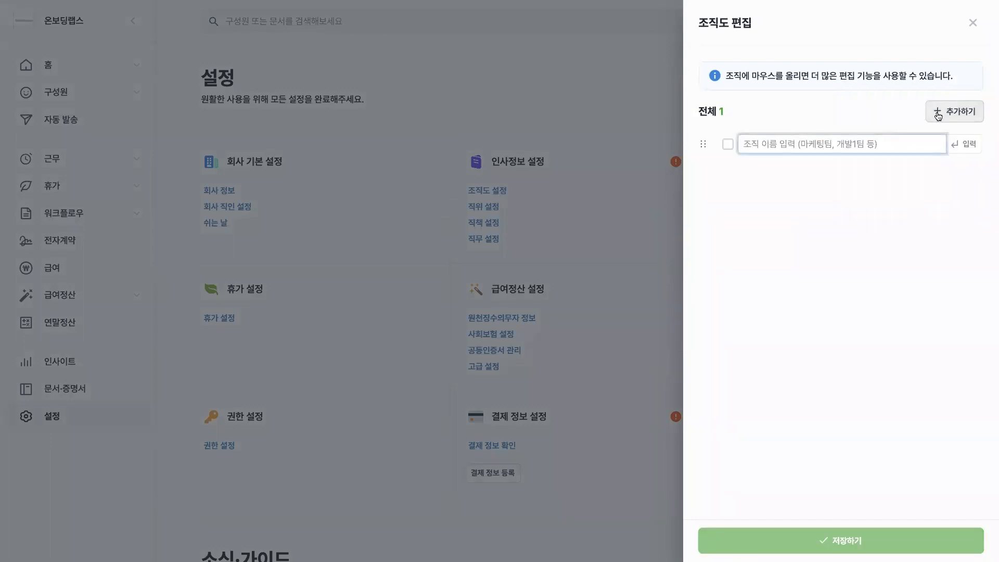
pyautogui.write('겨')
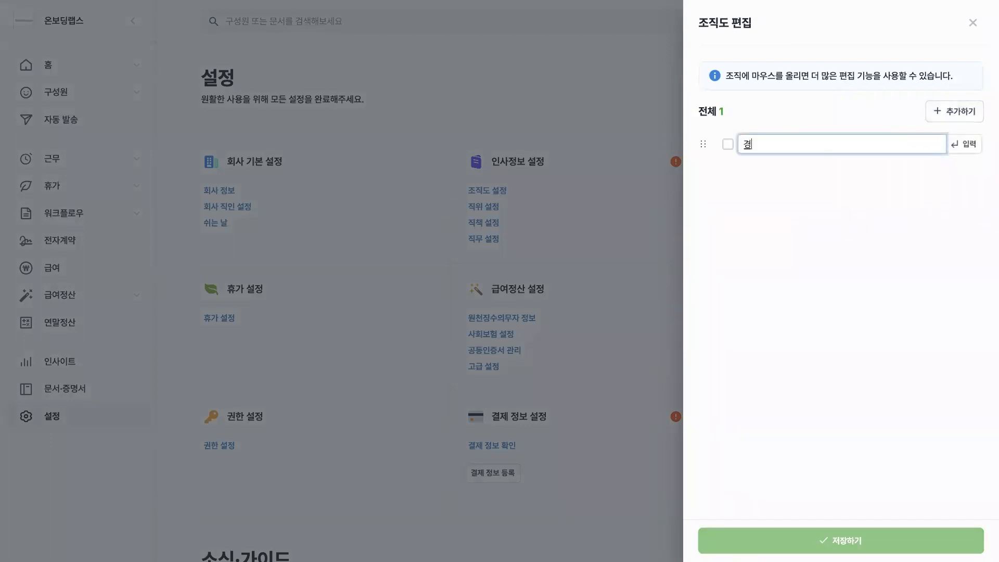
pyautogui.press('BackSpace')
pyautogui.press('BackSpace')
pyautogui.press('BackSpace')
pyautogui.write('경영지원본부')
pyautogui.press('Return')
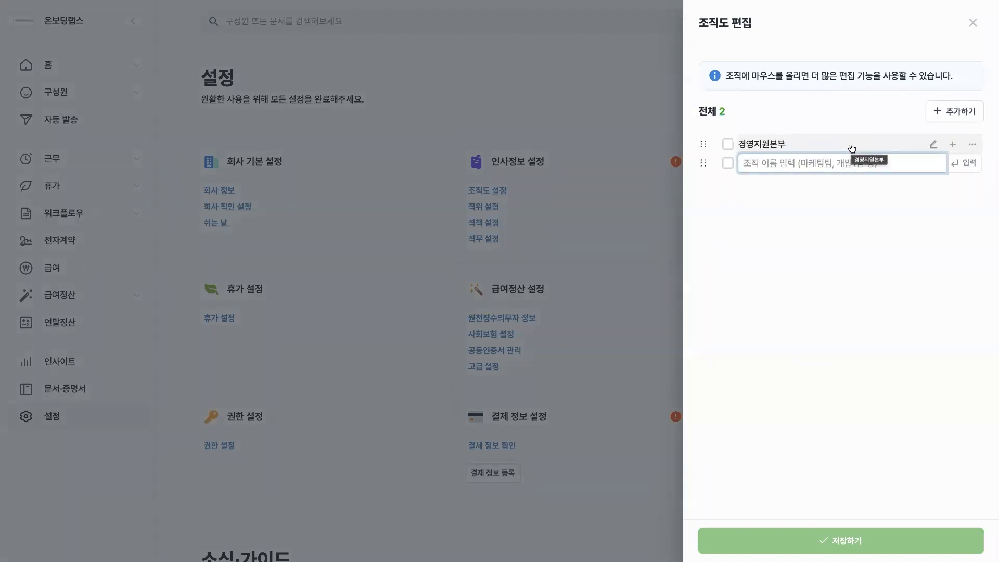
# Add 회계팀 and 인사팀 as sub-organizations under 경영지원본부, discarding the extra blank entry.
pyautogui.click(952, 148)
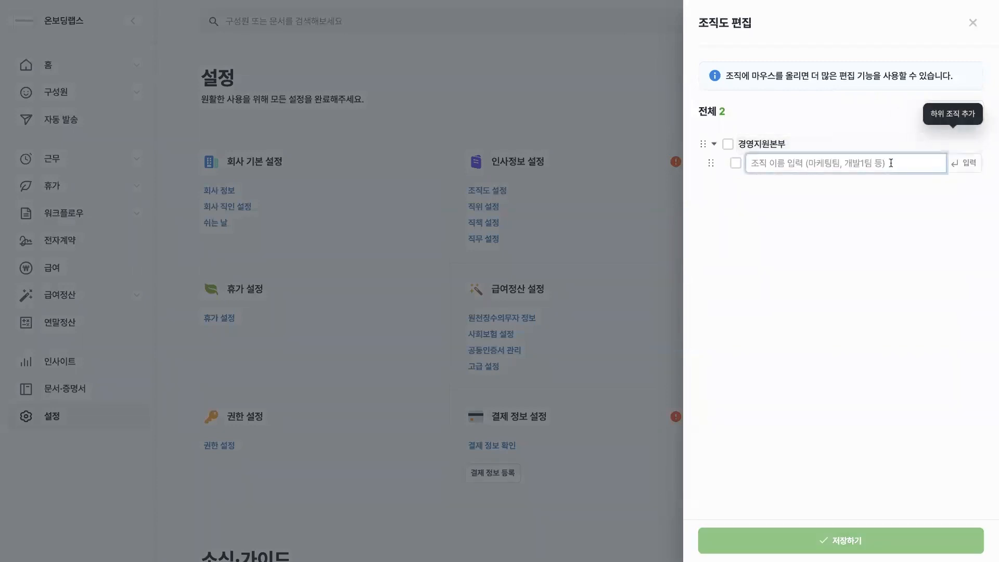
pyautogui.write('회계팀')
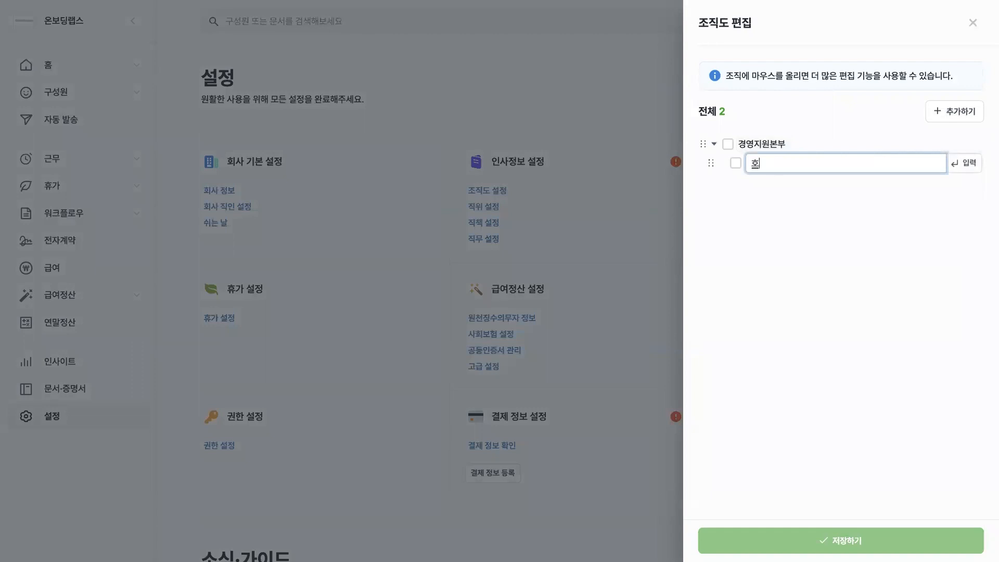
pyautogui.press('Return')
pyautogui.write('ㅇ인사')
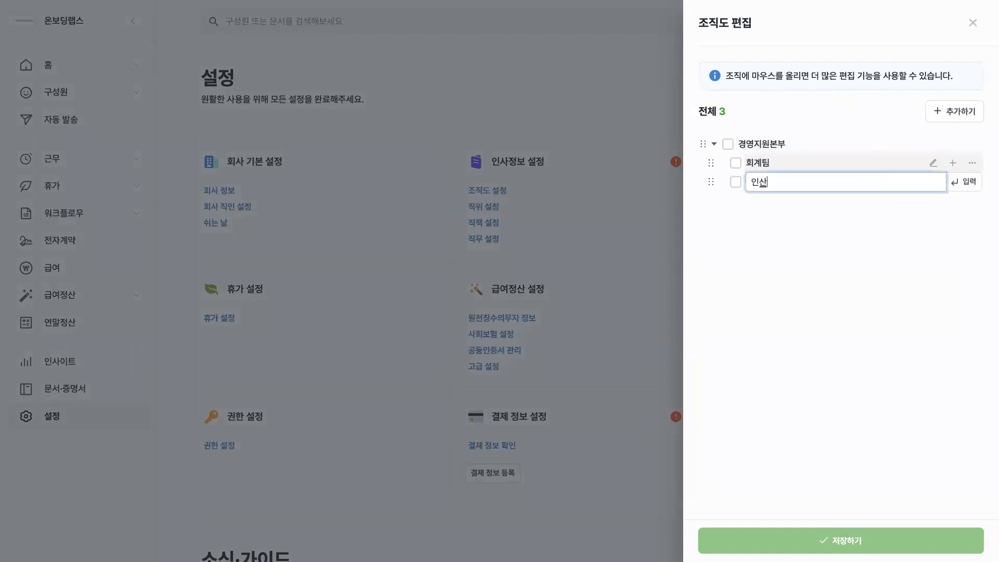
pyautogui.write('팀')
pyautogui.press('Return')
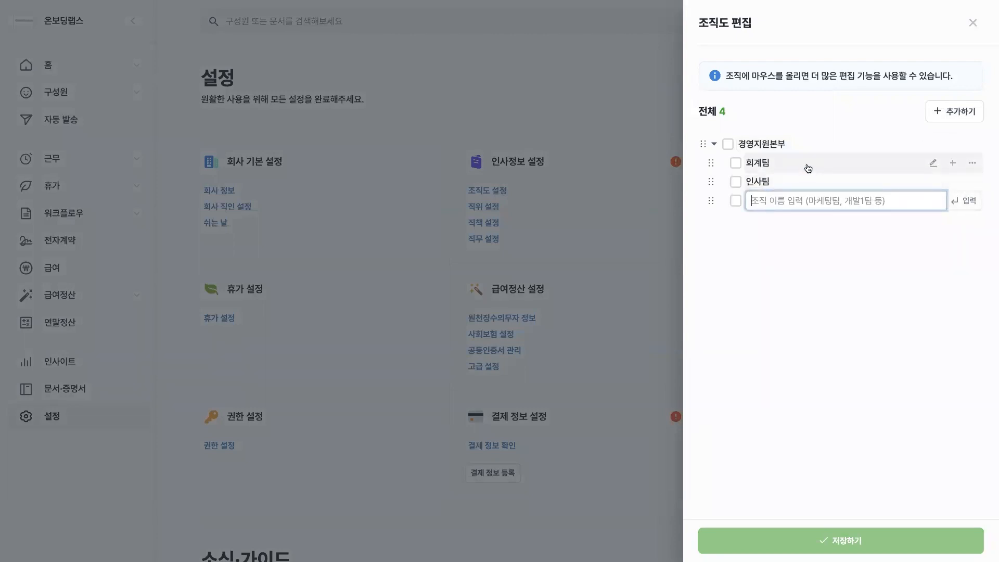
pyautogui.moveTo(808, 168)
pyautogui.mouseDown()
pyautogui.moveTo(798, 143)
pyautogui.moveTo(769, 172)
pyautogui.mouseUp()
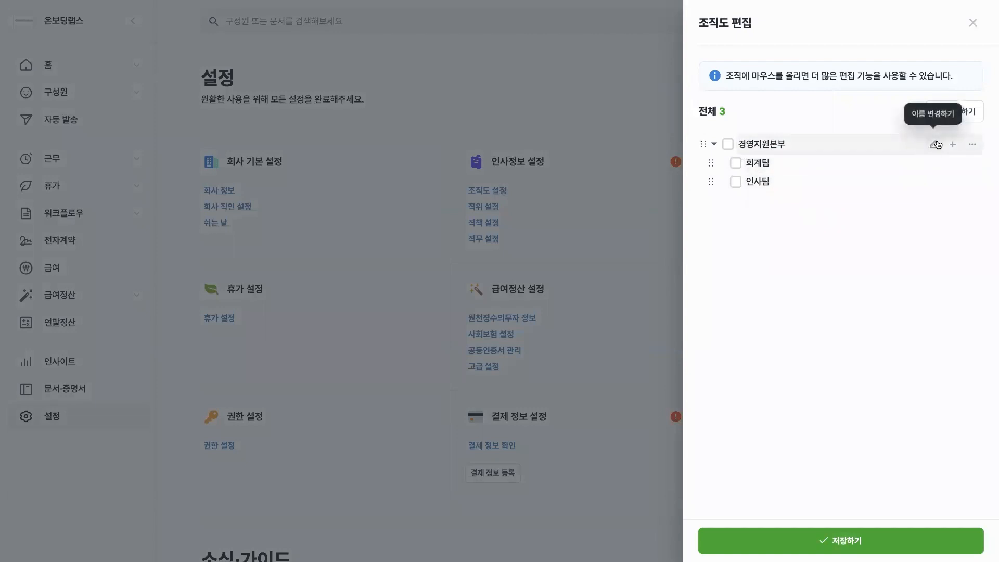
# View the additional editing options of an organization in the chart, and save the organization chart.
pyautogui.click(970, 144)
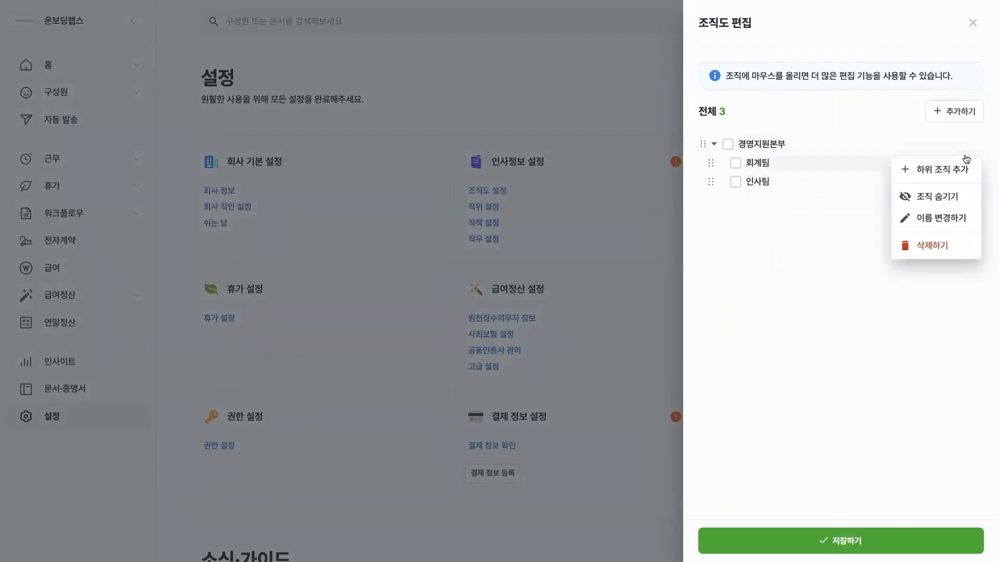
pyautogui.click(837, 208)
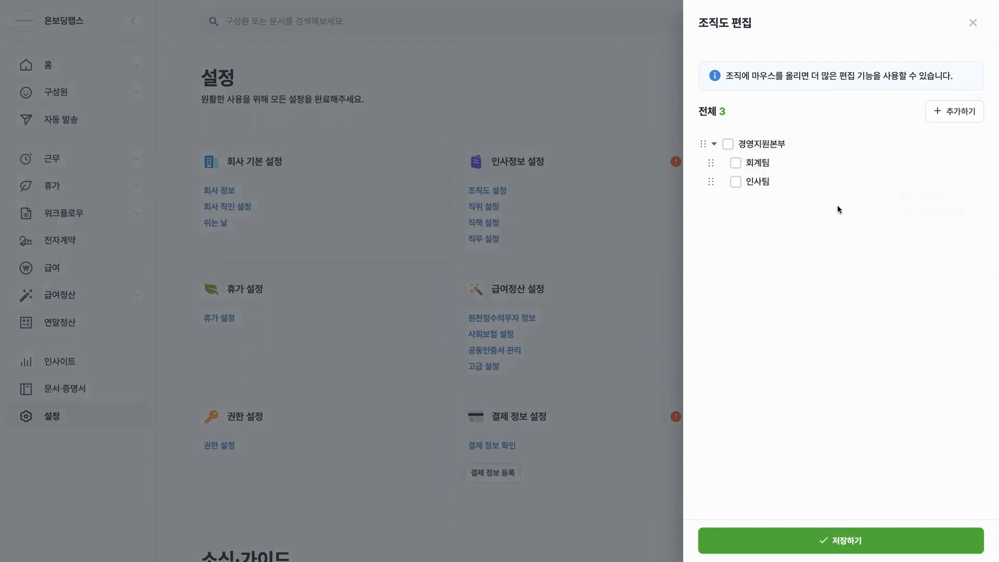
pyautogui.click(831, 545)
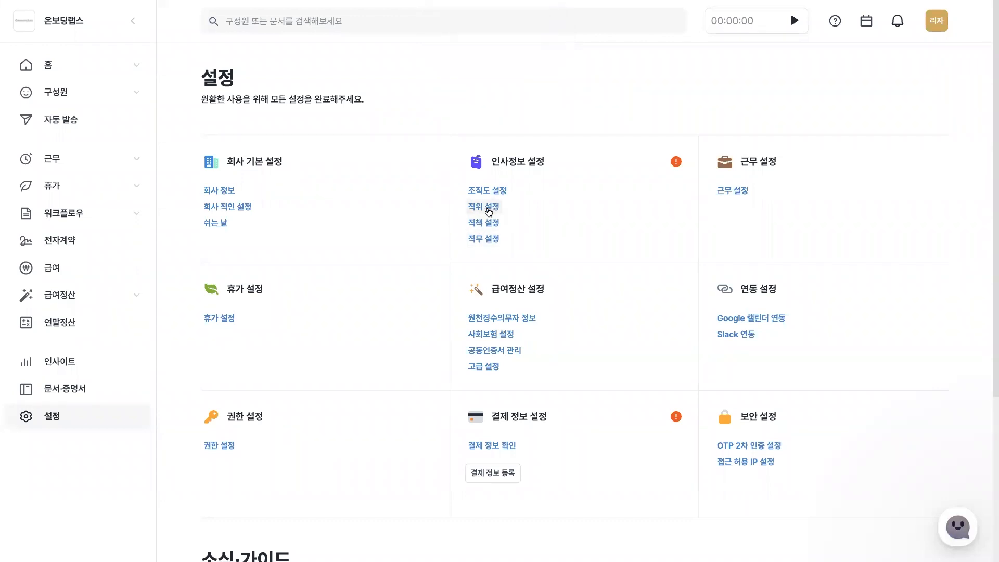
# View how a new position is added in the position settings (직위 설정), and close them without saving.
pyautogui.click(487, 209)
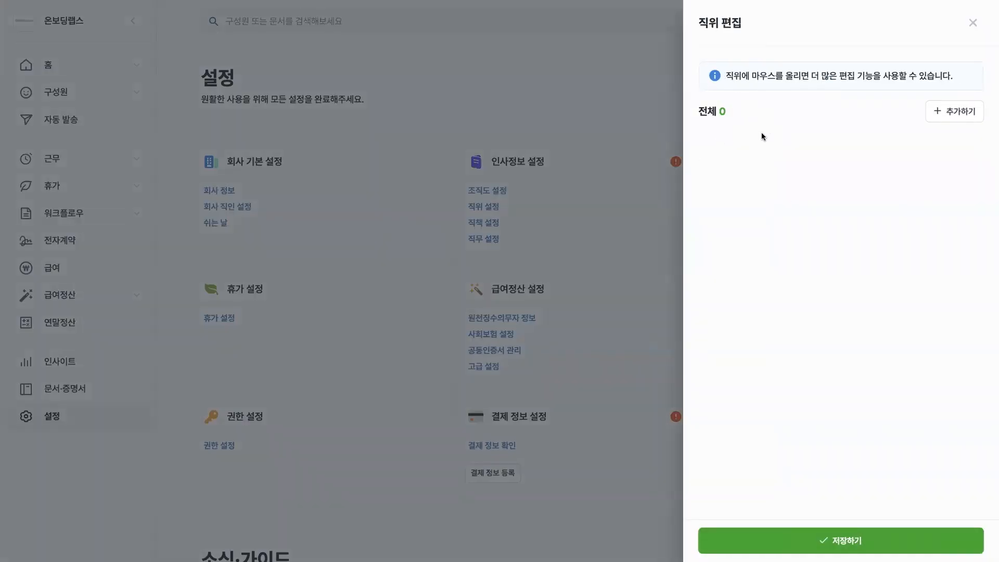
pyautogui.click(960, 110)
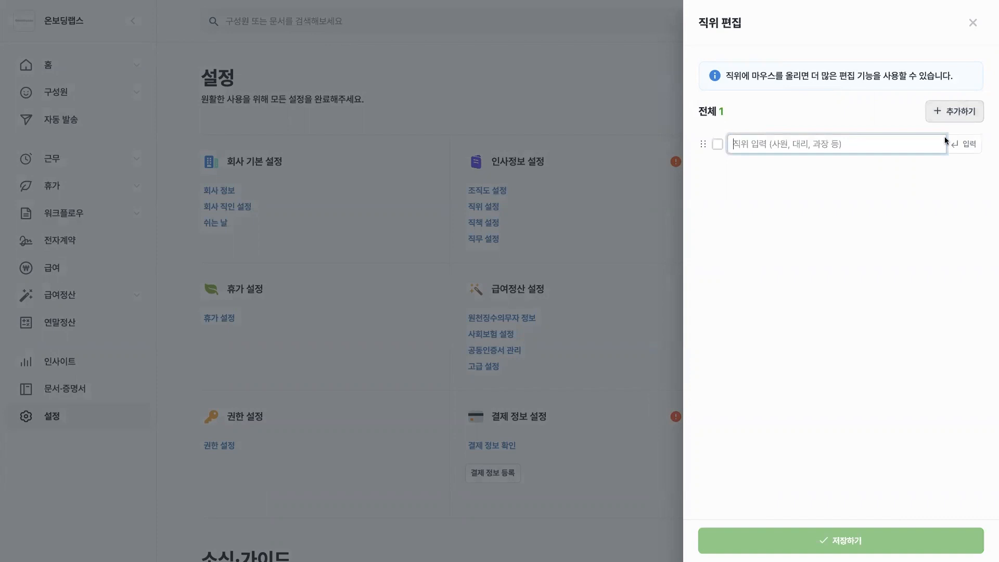
pyautogui.click(972, 23)
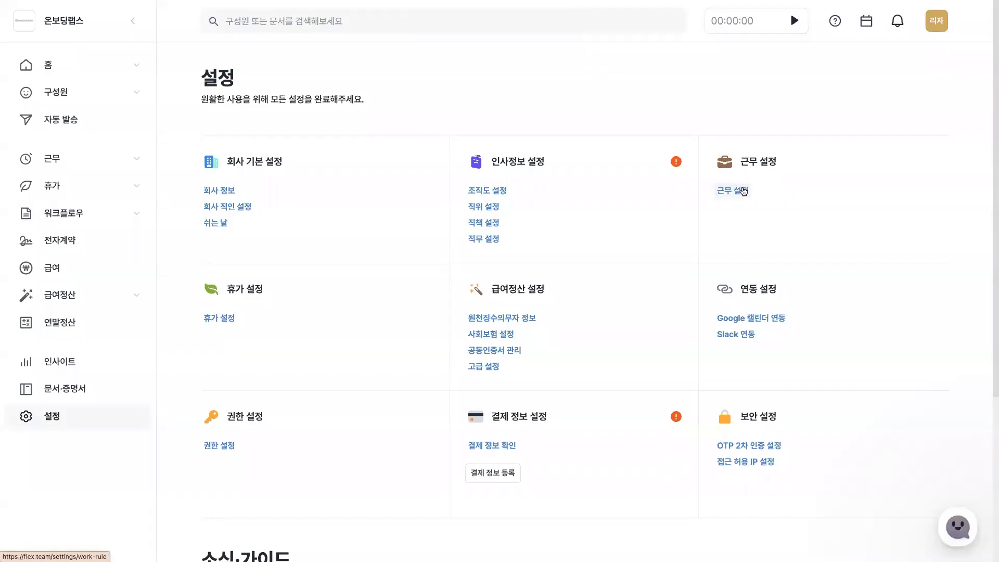
# Open the work settings (근무 설정) and start a new work type named 피플팀 with the fixed (고정) working style.
pyautogui.click(744, 191)
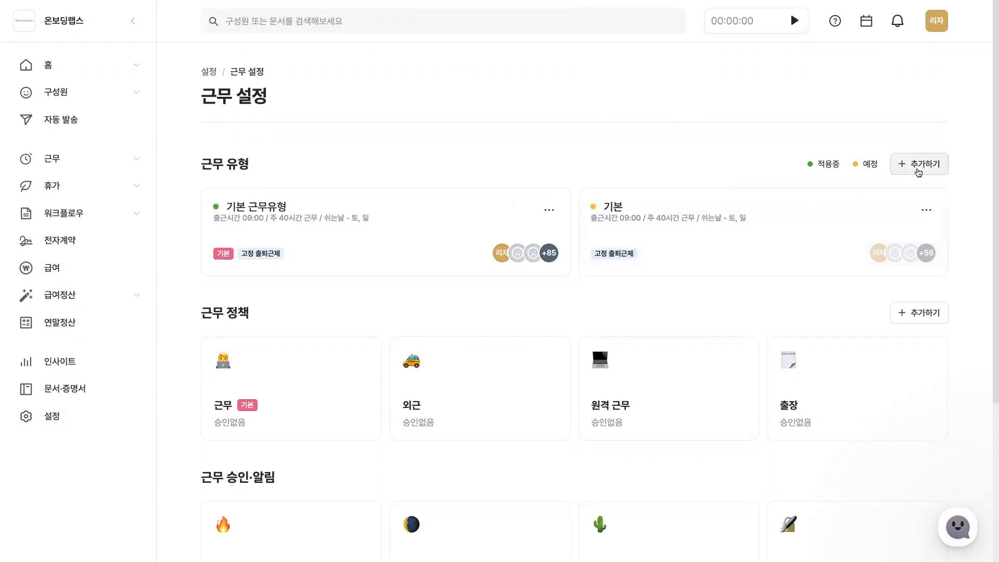
pyautogui.click(918, 166)
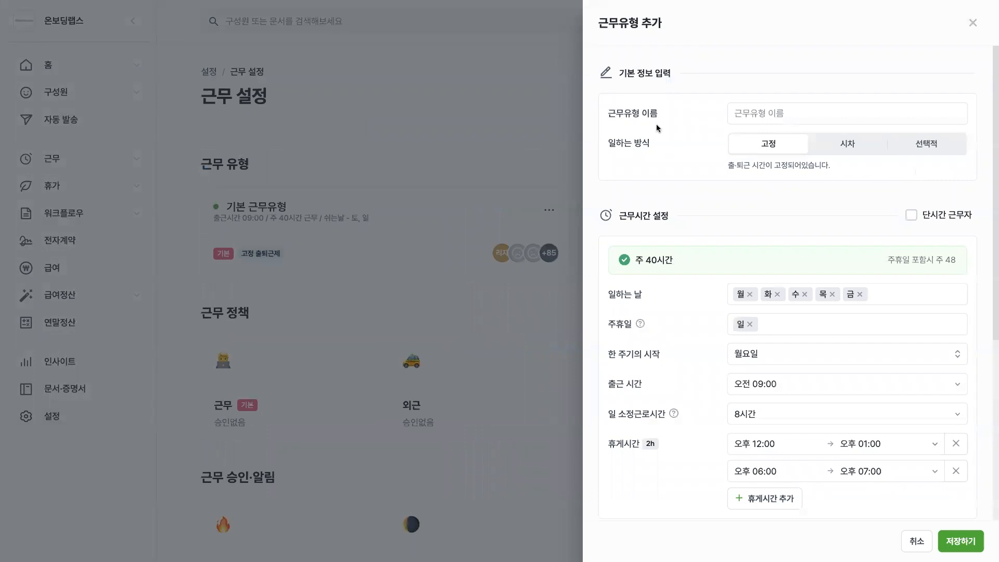
pyautogui.click(762, 116)
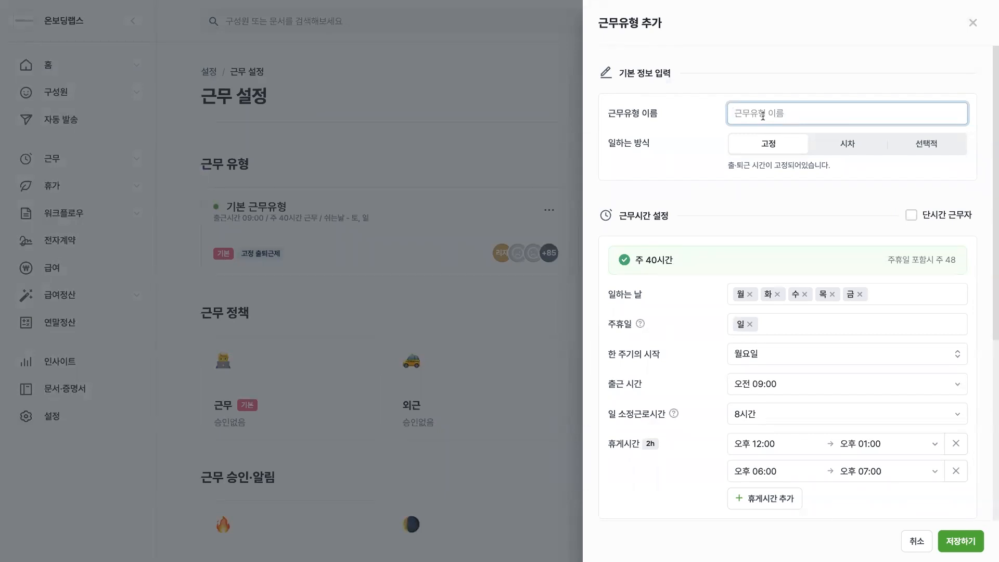
pyautogui.write('피플팀')
pyautogui.click(846, 148)
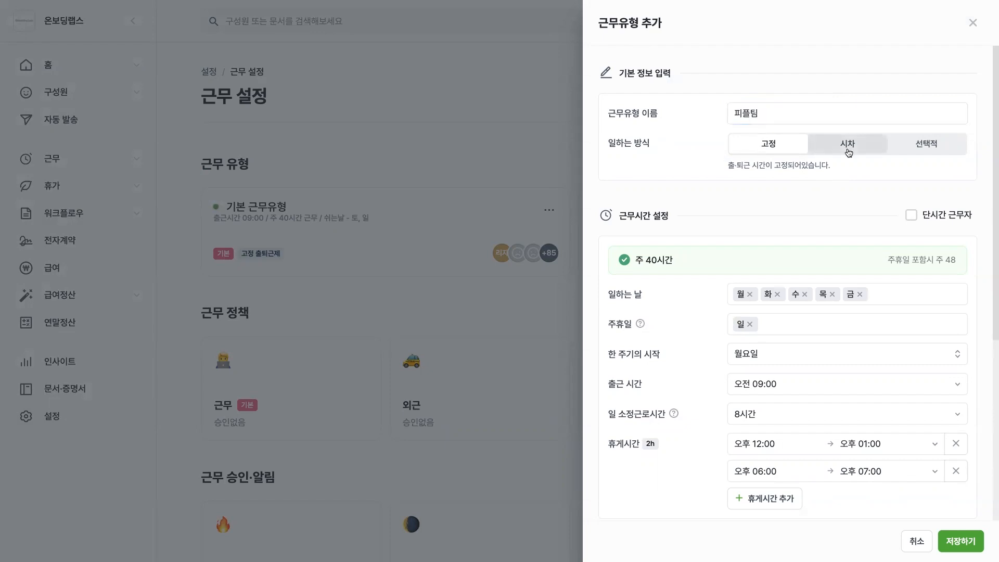
pyautogui.click(921, 148)
pyautogui.click(749, 145)
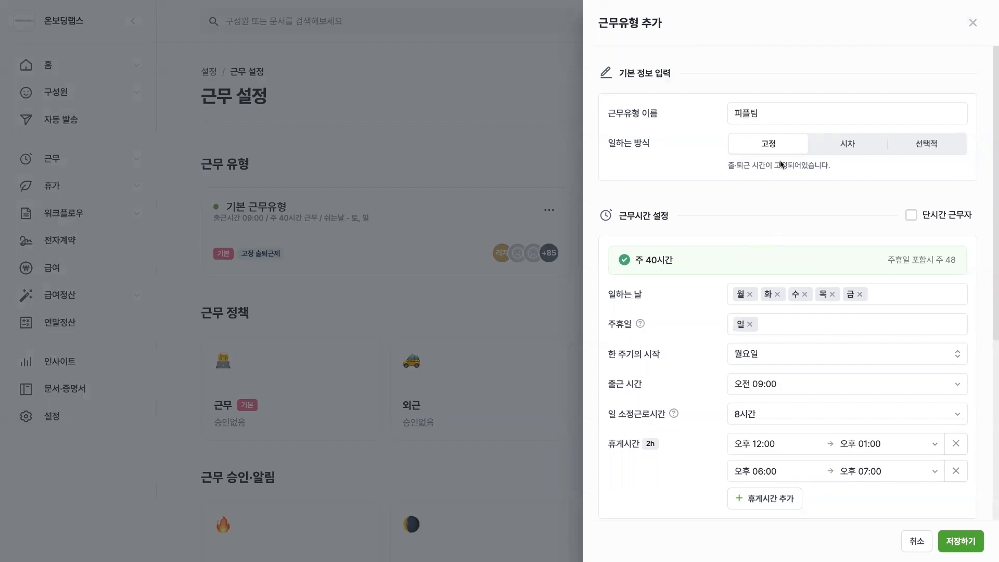
# Remove the 오후 06:00 to 오후 07:00 break from the new work type's working hours.
pyautogui.scroll(-1, 756, 265)
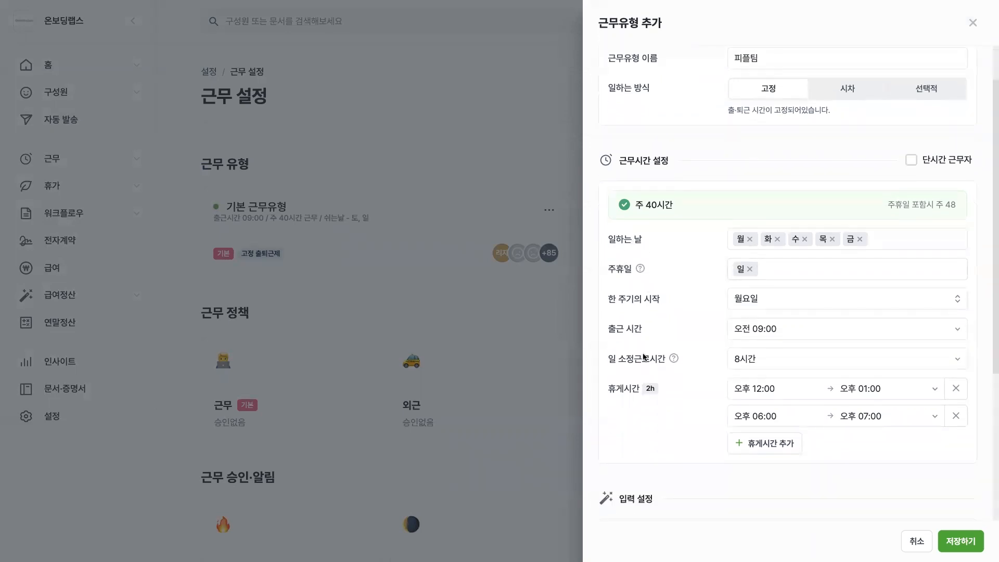
pyautogui.scroll(-1, 628, 329)
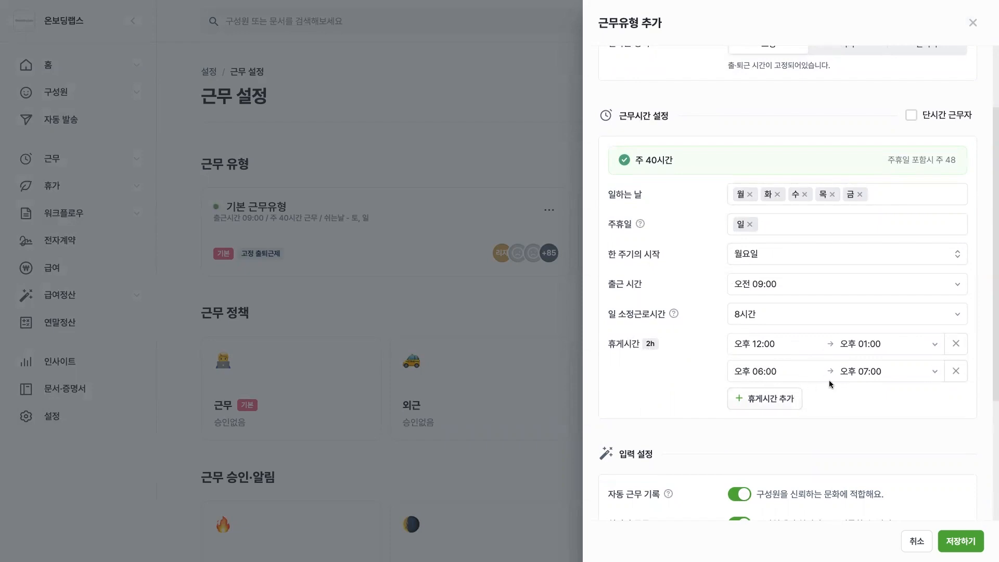
pyautogui.click(955, 371)
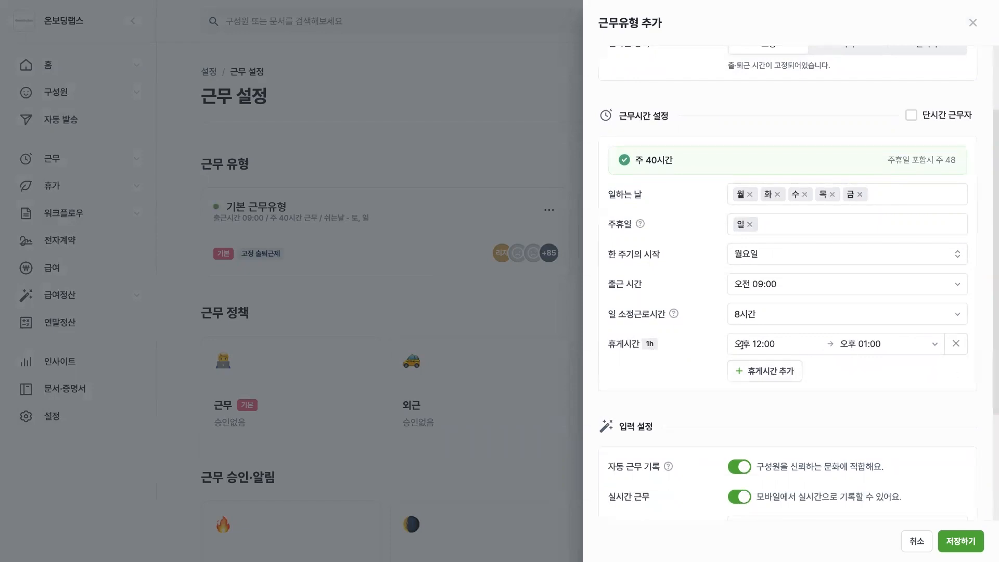
# Try the option allowing statutory hours to be exceeded (법정근무시간 초과 허용), switch it back off, and save the 피플팀 work type.
pyautogui.scroll(-3, 686, 412)
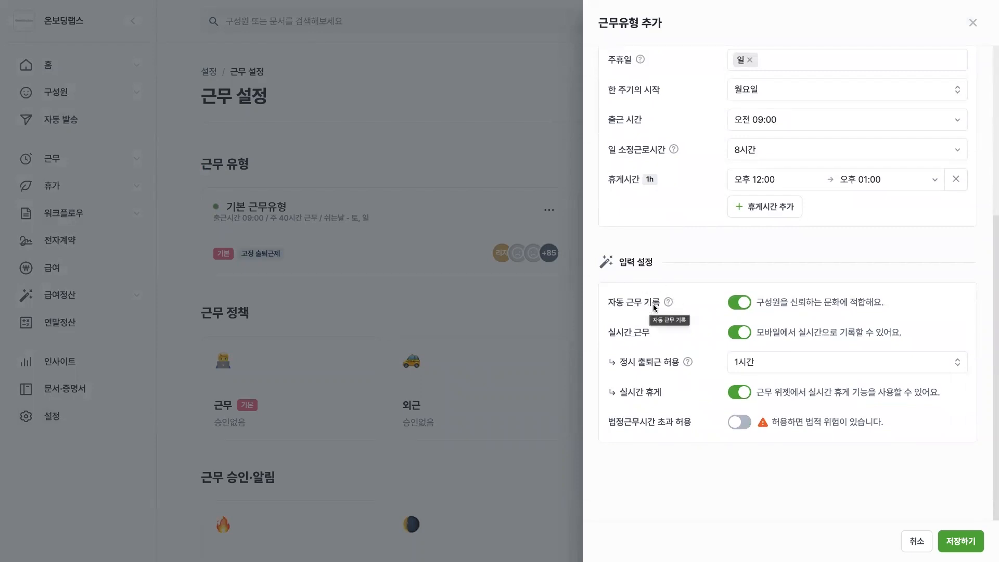
pyautogui.moveTo(665, 303)
pyautogui.moveTo(686, 363)
pyautogui.click(743, 427)
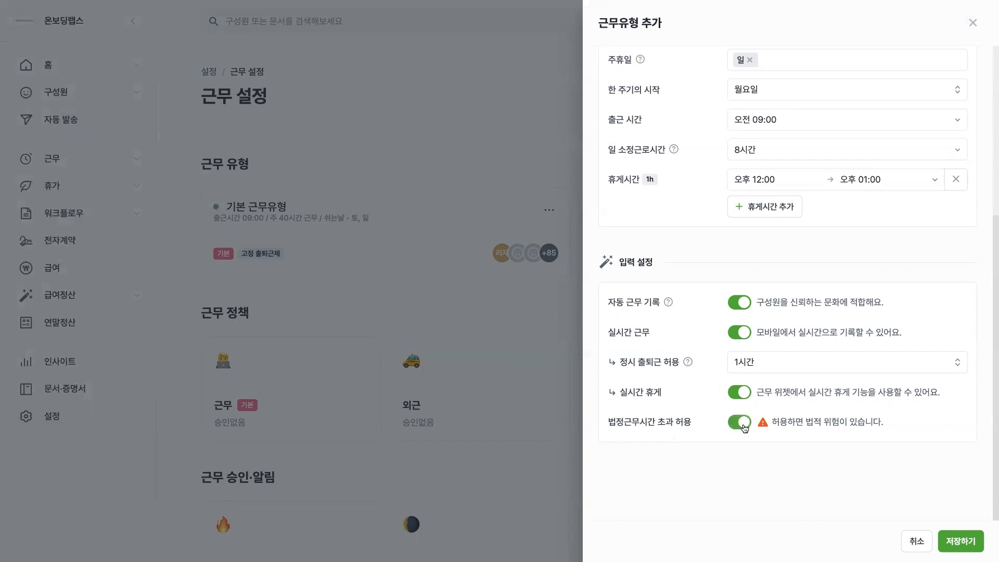
pyautogui.click(743, 427)
pyautogui.click(960, 541)
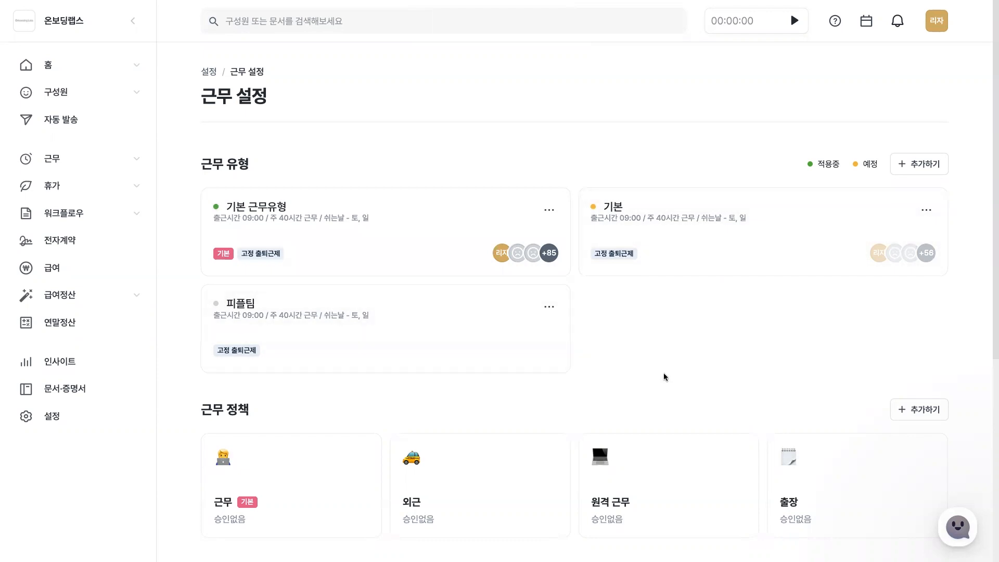
# View the settings of the 외근 work policy and close them without changes.
pyautogui.scroll(-5, 664, 376)
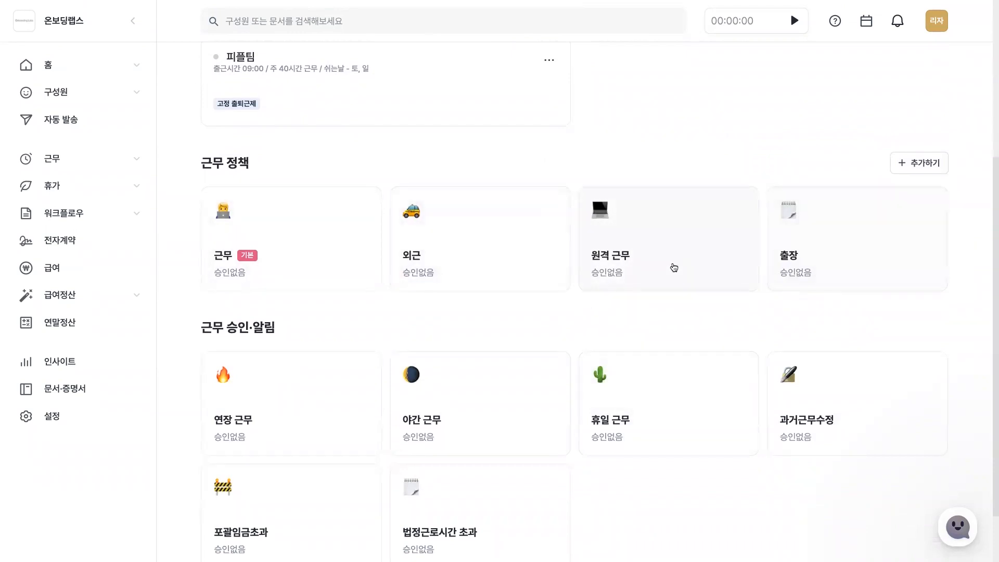
pyautogui.click(494, 251)
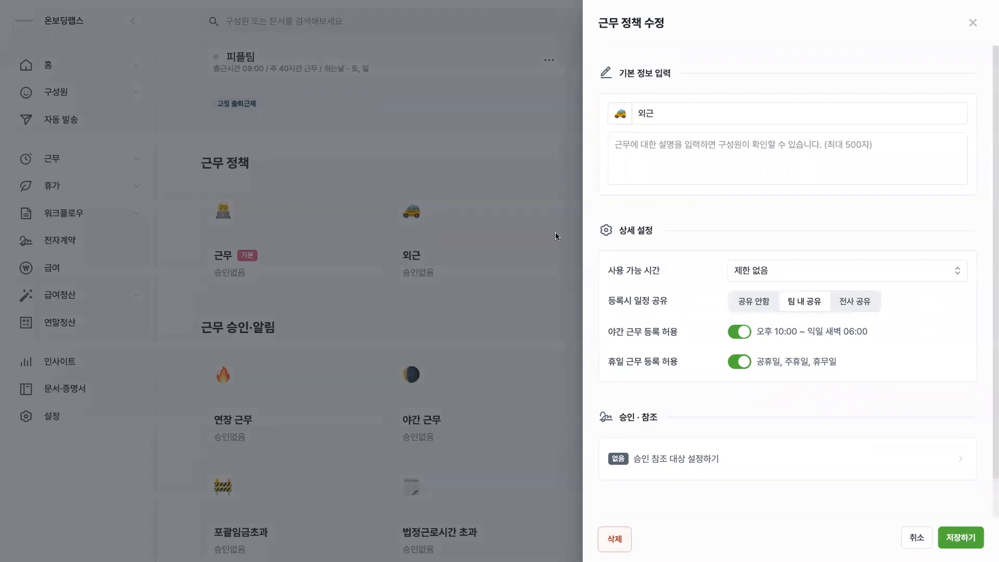
pyautogui.click(532, 164)
# Open the 원격 근무 work policy for editing and change its name to 재택.
pyautogui.click(613, 240)
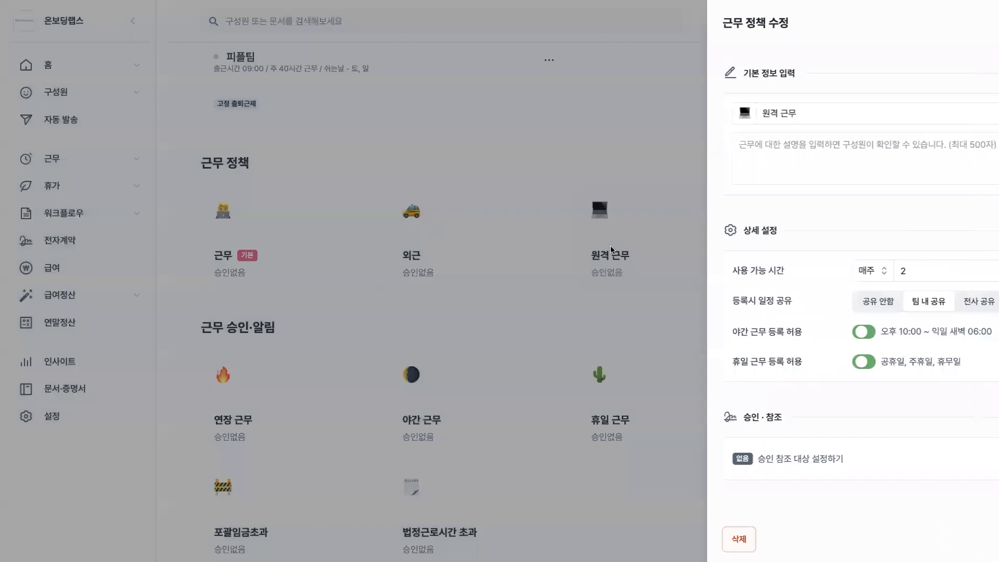
pyautogui.moveTo(679, 111); pyautogui.dragTo(651, 112)
pyautogui.press('BackSpace')
pyautogui.press('BackSpace')
pyautogui.press('BackSpace')
pyautogui.write('재택')
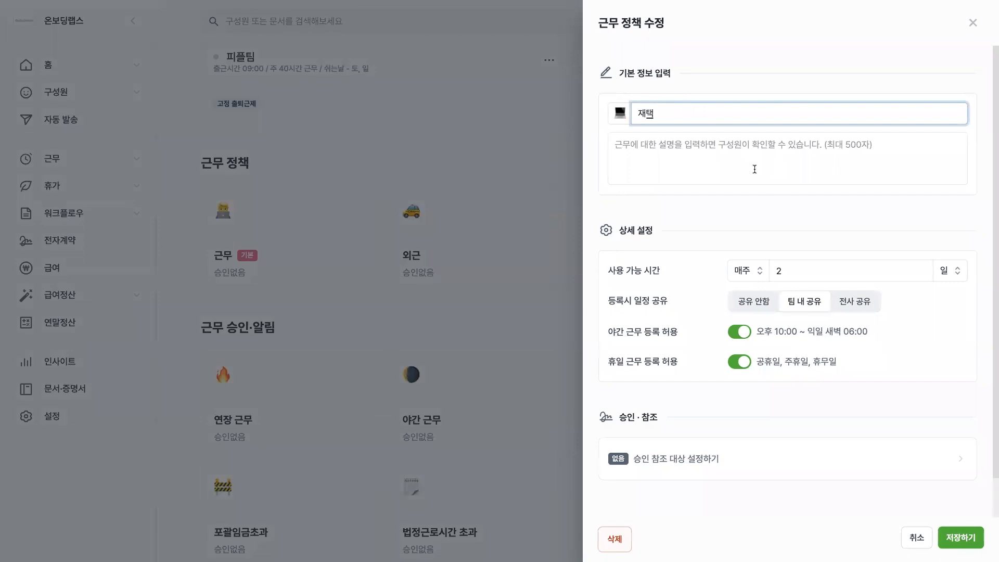
pyautogui.click(690, 158)
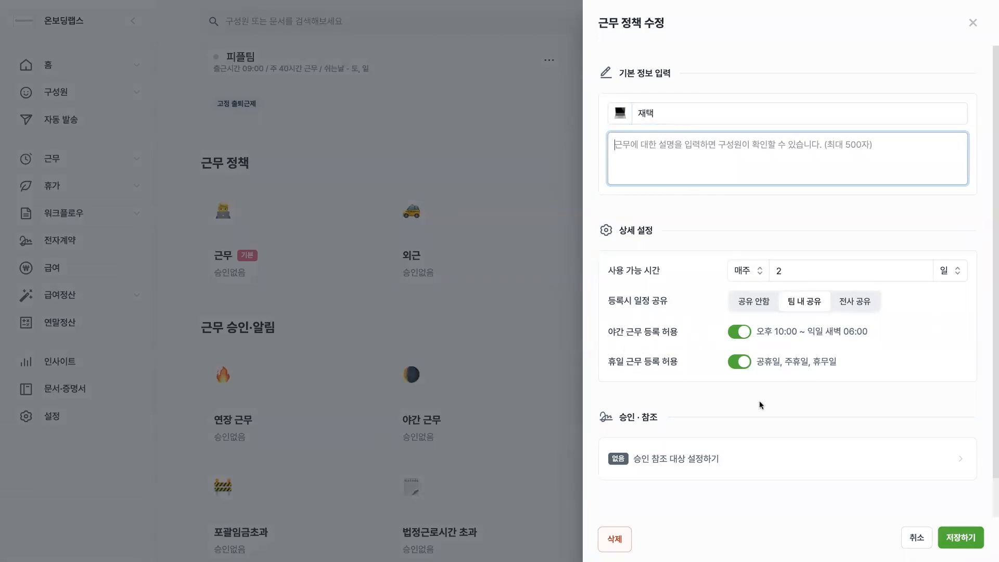
# Set 조직장 as the first-stage approver in the policy's approval settings and add a second approval stage.
pyautogui.click(726, 461)
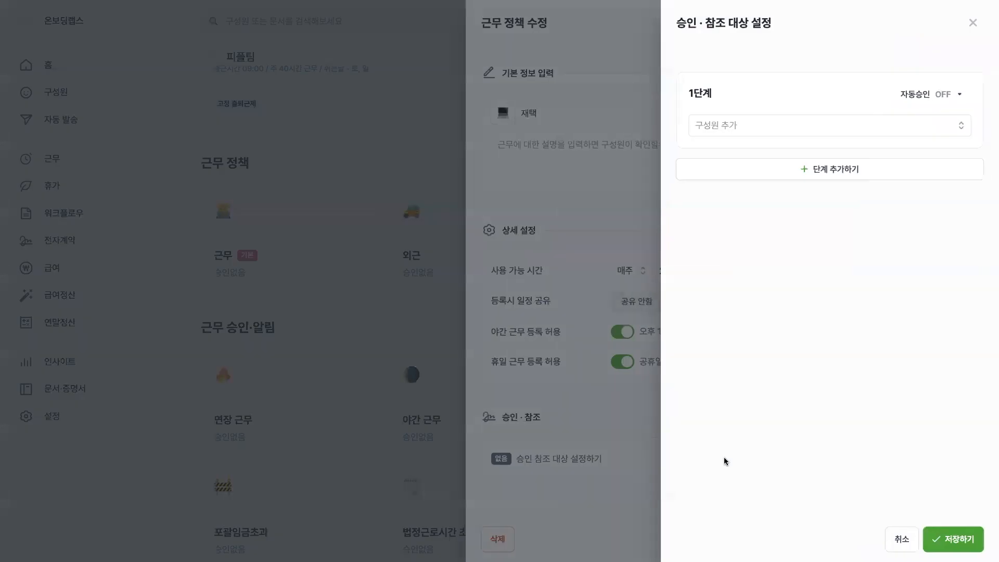
pyautogui.click(789, 126)
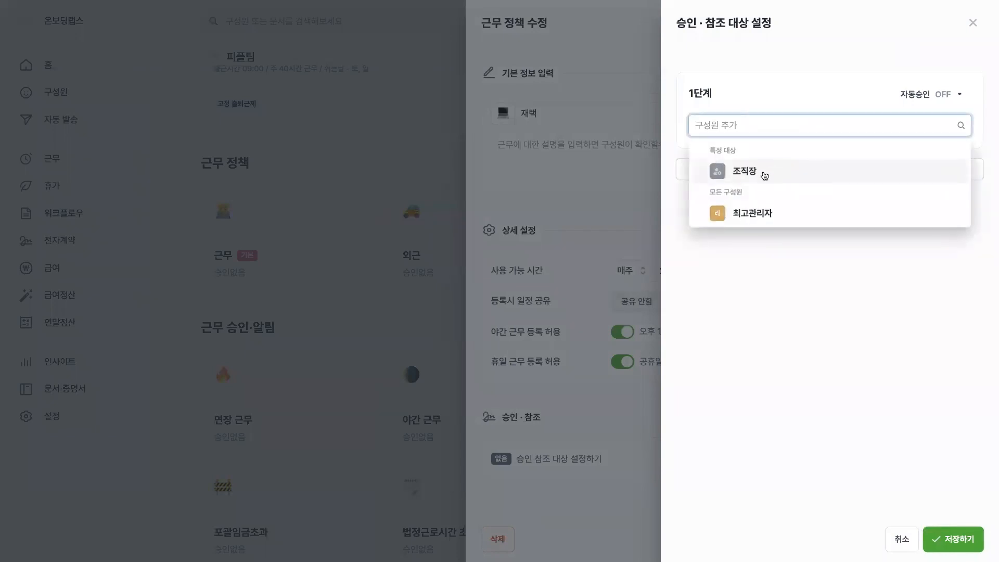
pyautogui.click(762, 174)
pyautogui.click(789, 203)
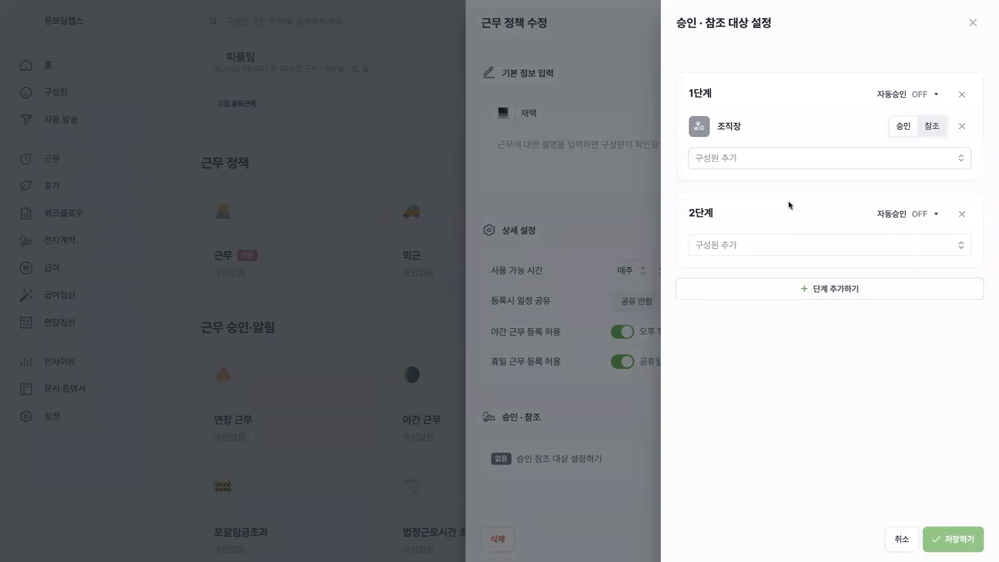
pyautogui.click(767, 242)
pyautogui.click(825, 205)
# Turn on automatic approval (자동승인) for the first stage and set it to 3 days.
pyautogui.click(907, 100)
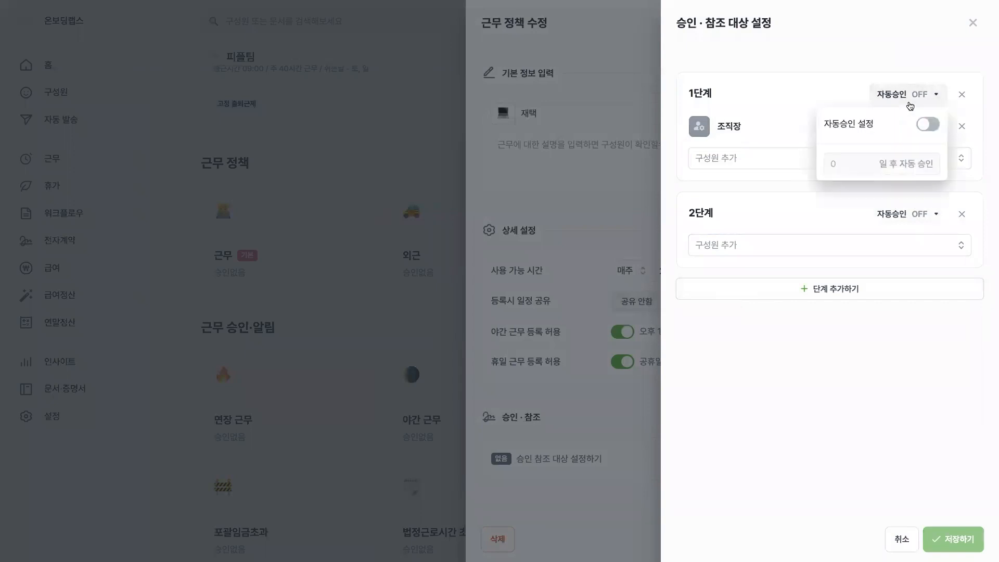
pyautogui.click(929, 127)
pyautogui.click(864, 170)
pyautogui.press('BackSpace')
pyautogui.write('3')
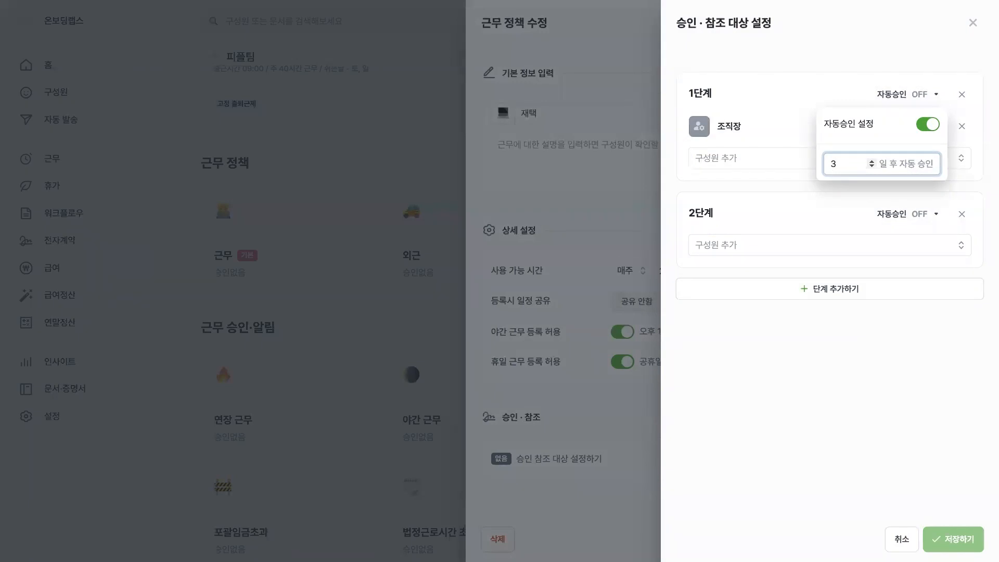
# Discard the approval settings and close the work policy editor without saving.
pyautogui.click(970, 26)
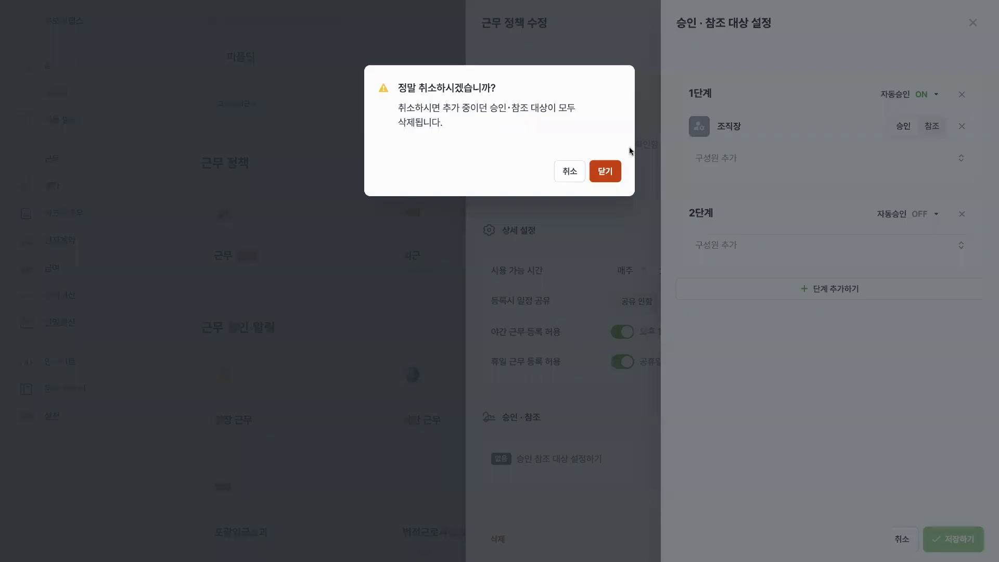
pyautogui.click(605, 176)
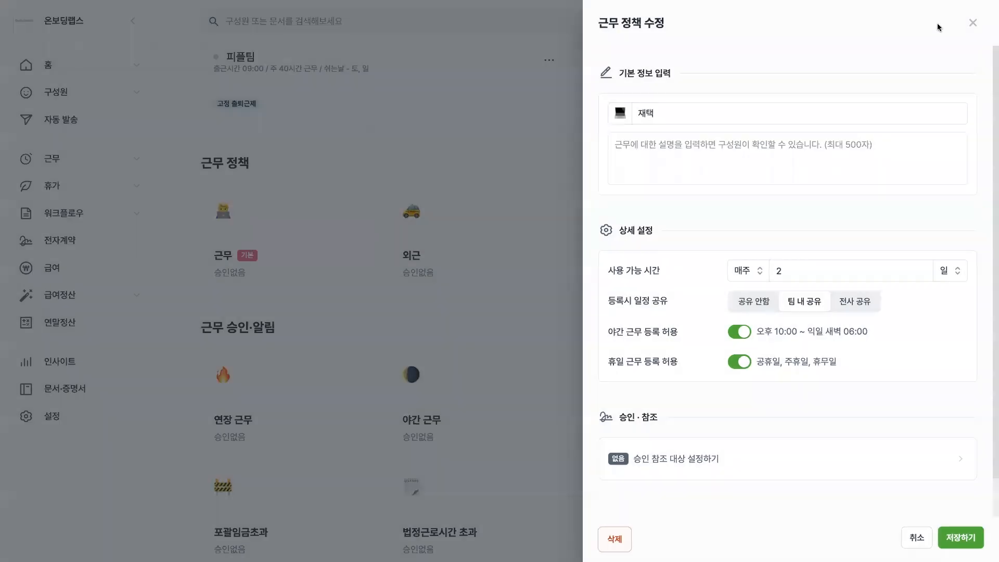
pyautogui.click(968, 24)
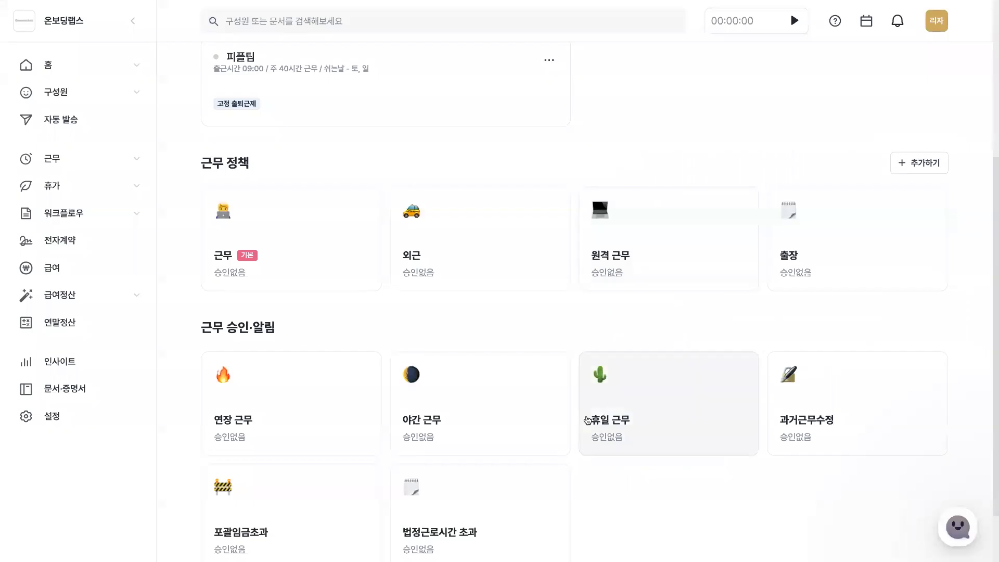
# View the form for adding a work policy (근무 정책 추가) and its emoji choices, and close it without saving.
pyautogui.click(918, 163)
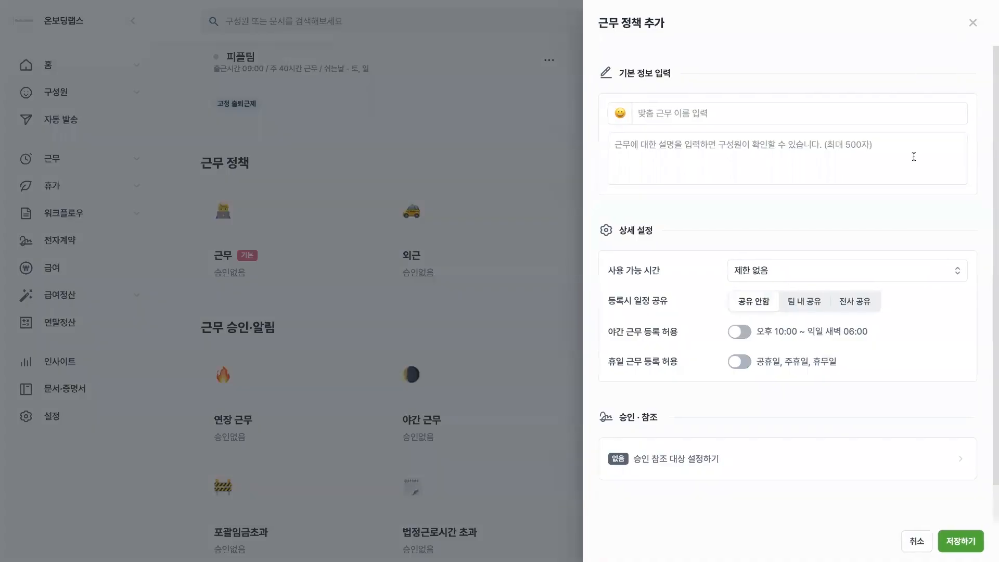
pyautogui.click(766, 115)
pyautogui.click(622, 113)
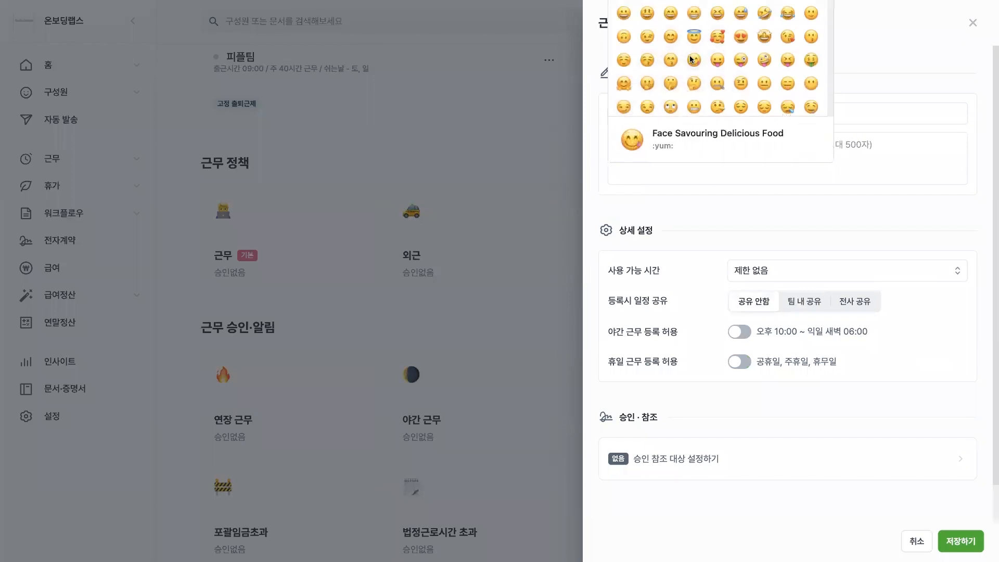
pyautogui.click(520, 215)
pyautogui.click(520, 215)
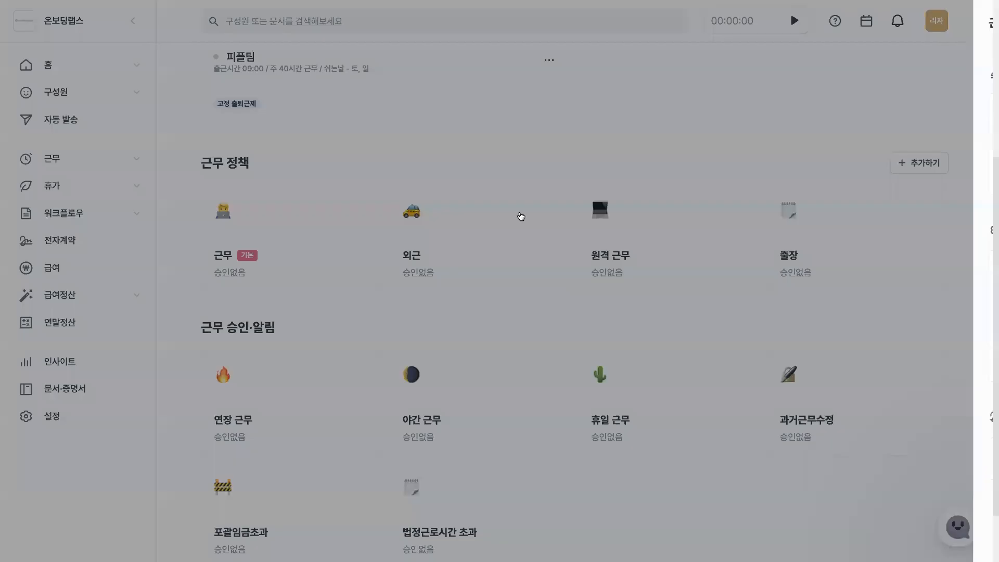
# View the approval and notification settings of 연장 근무 and 포괄임금초과, closing each without changes.
pyautogui.scroll(-2, 747, 302)
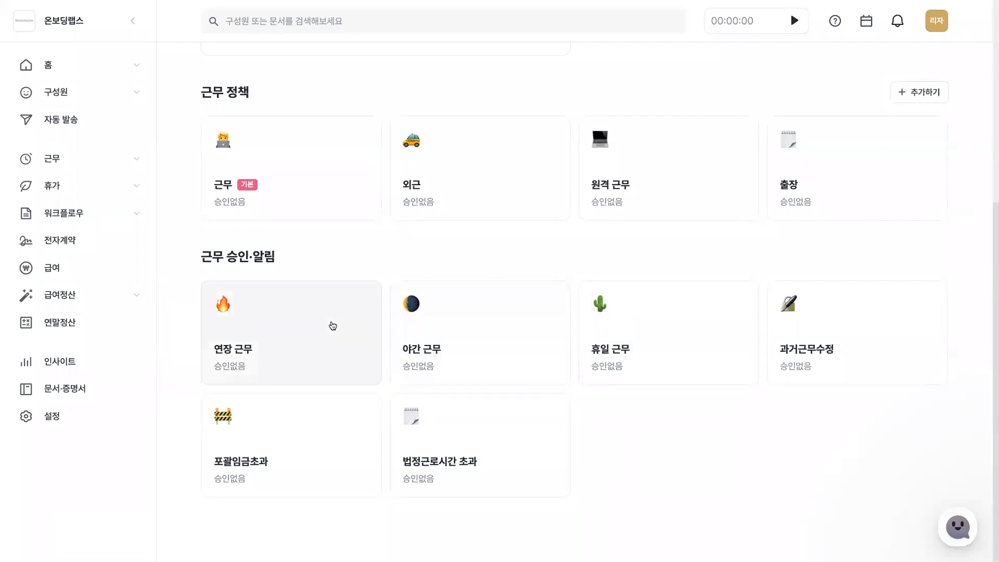
pyautogui.click(332, 324)
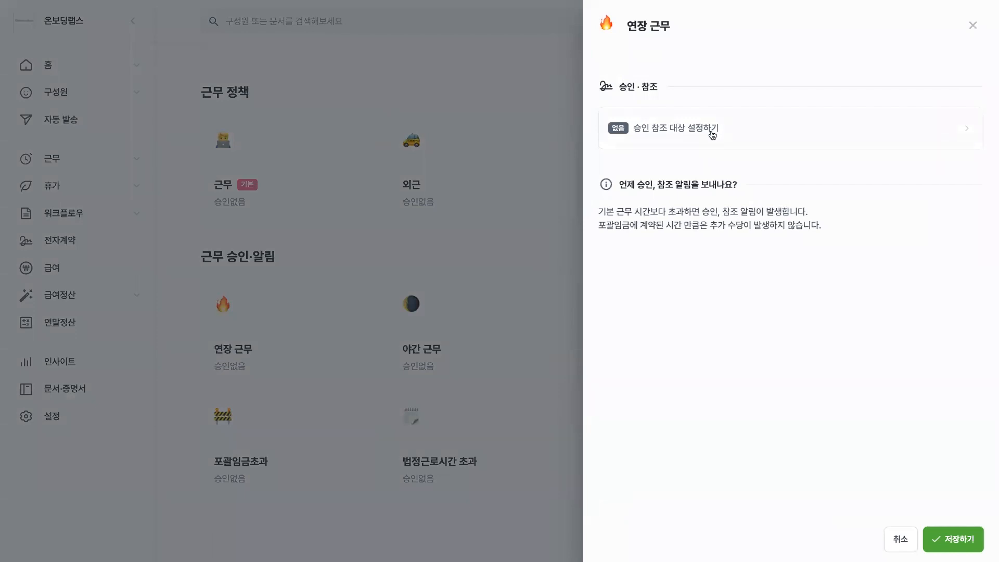
pyautogui.click(498, 236)
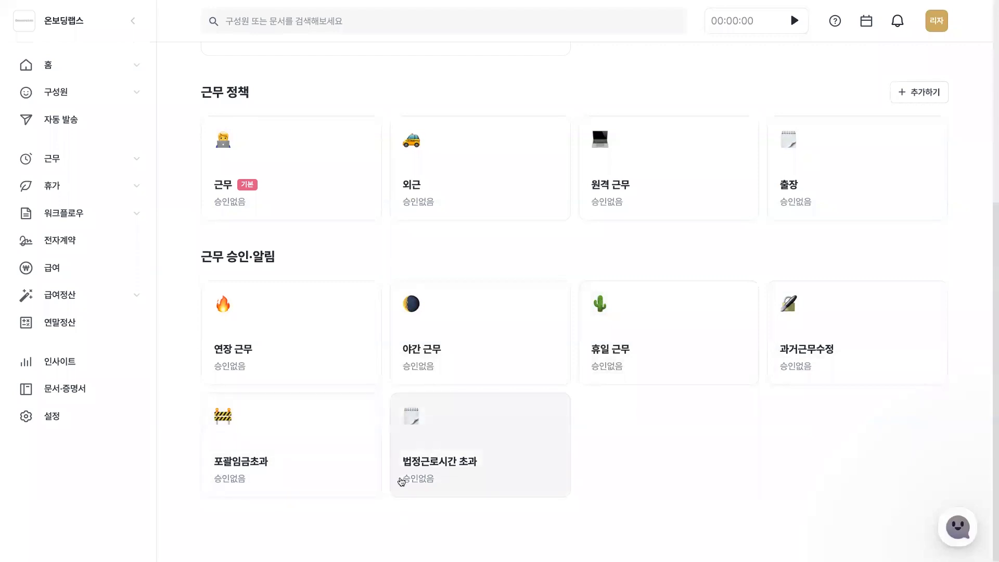
pyautogui.click(337, 446)
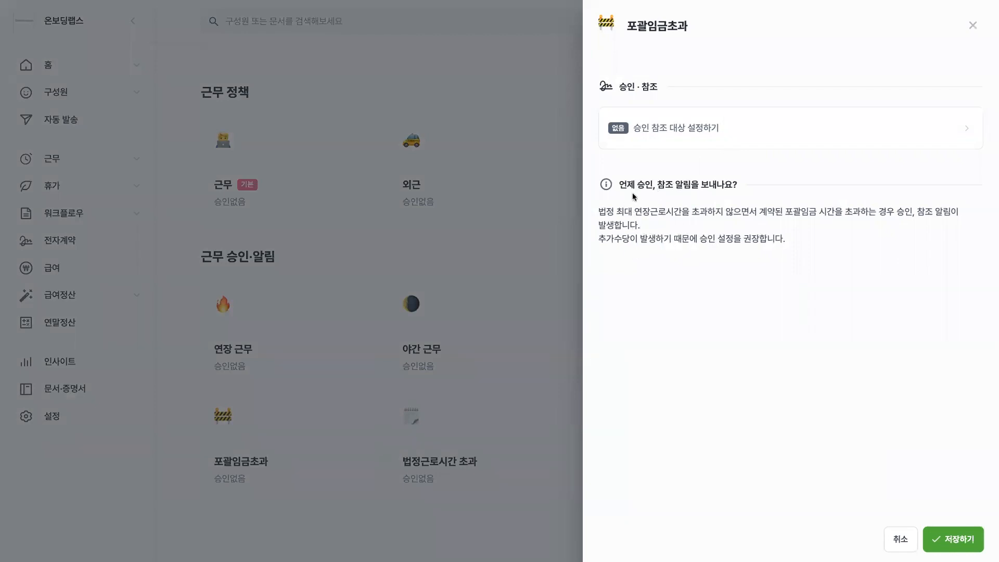
pyautogui.click(538, 286)
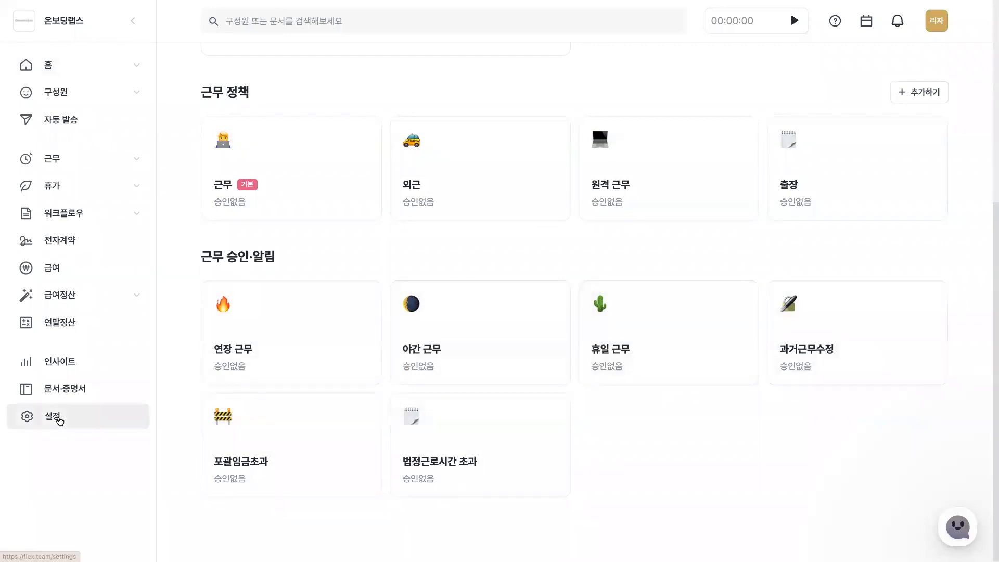
# Return to the main settings and open the leave settings (휴가 설정) at the list of leave types.
pyautogui.click(57, 416)
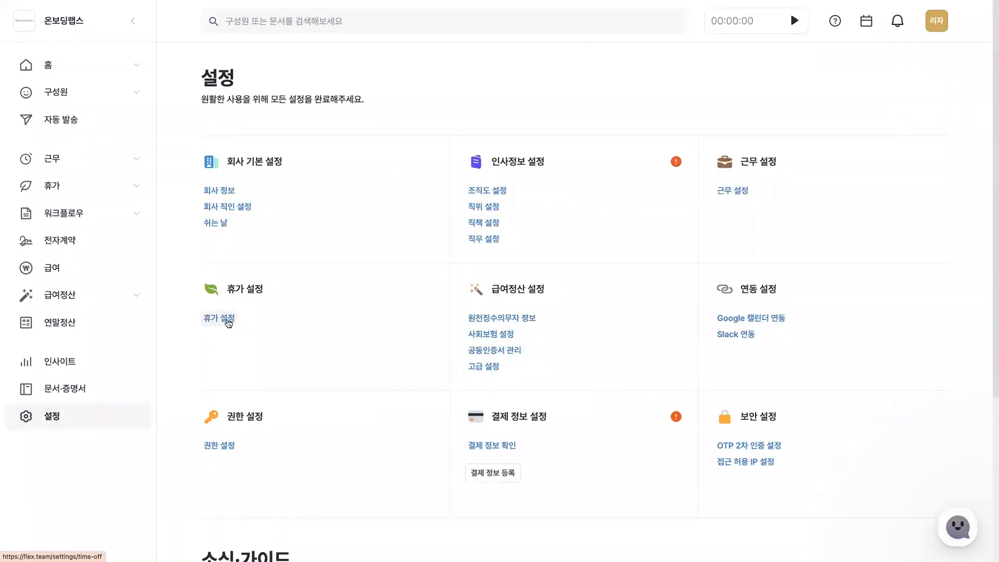
pyautogui.click(228, 322)
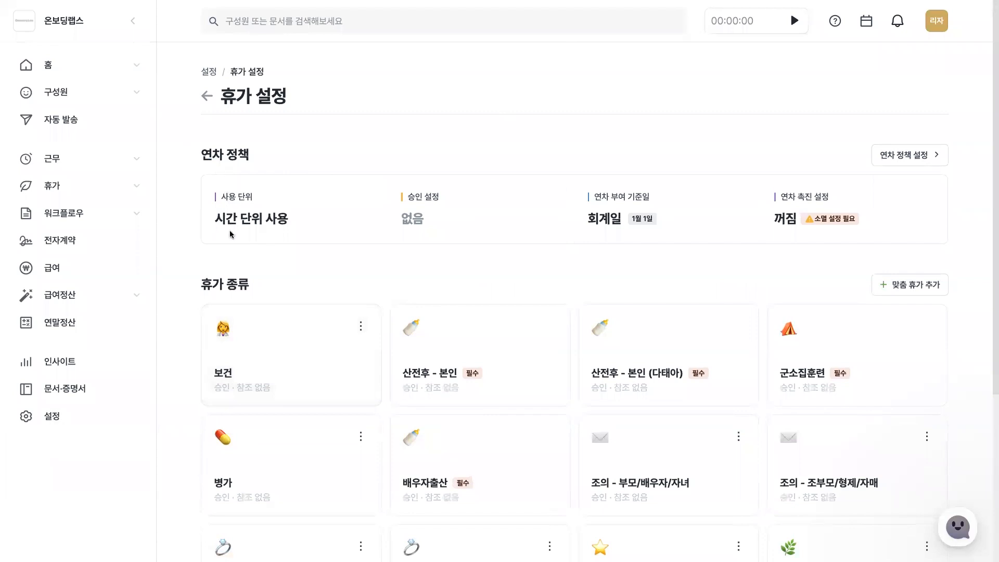
pyautogui.scroll(-2, 232, 254)
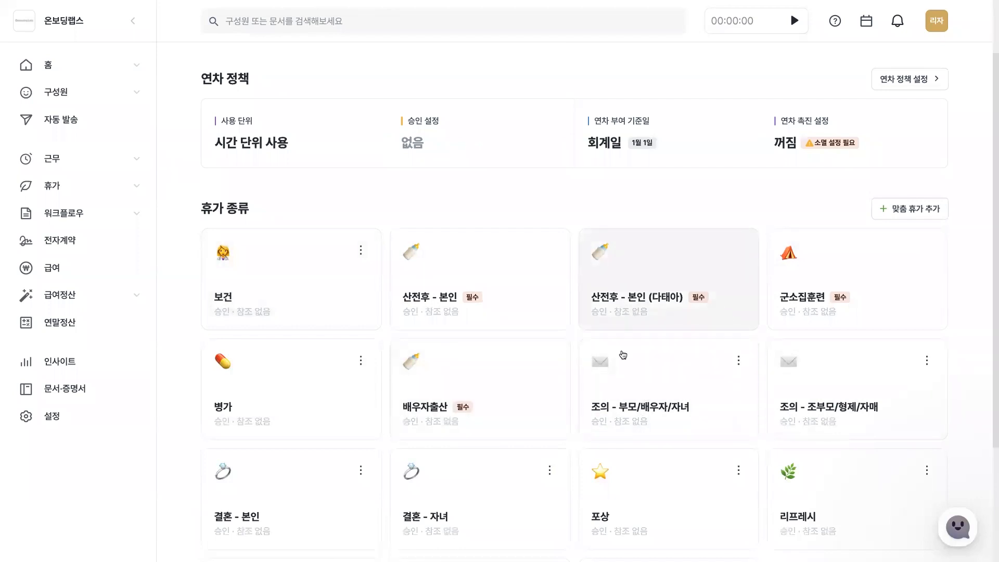
# View the edit form of the 여름(바캉스) leave type and its grant method (휴가 부여 방법) options, and close it without saving.
pyautogui.scroll(-2, 619, 352)
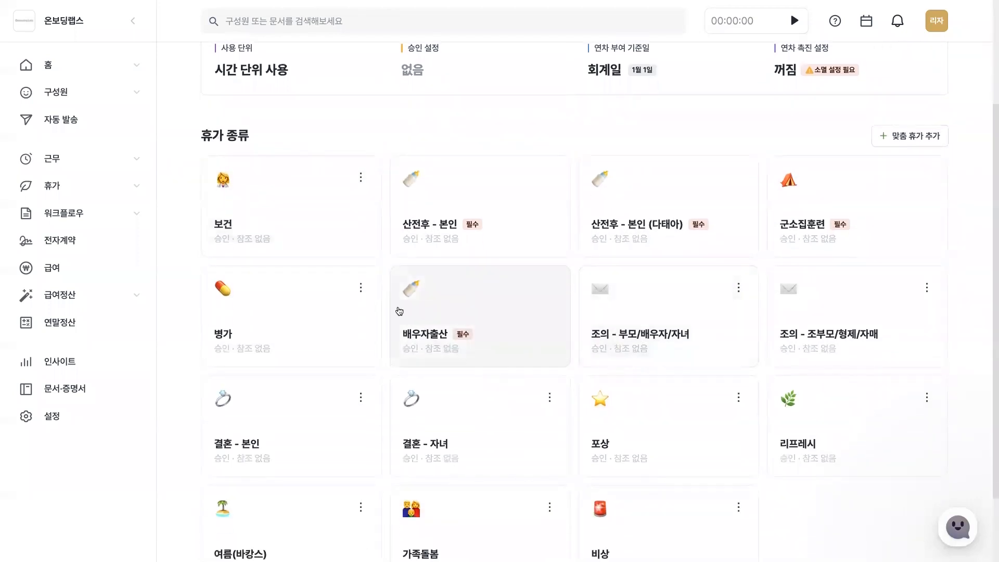
pyautogui.scroll(-2, 395, 368)
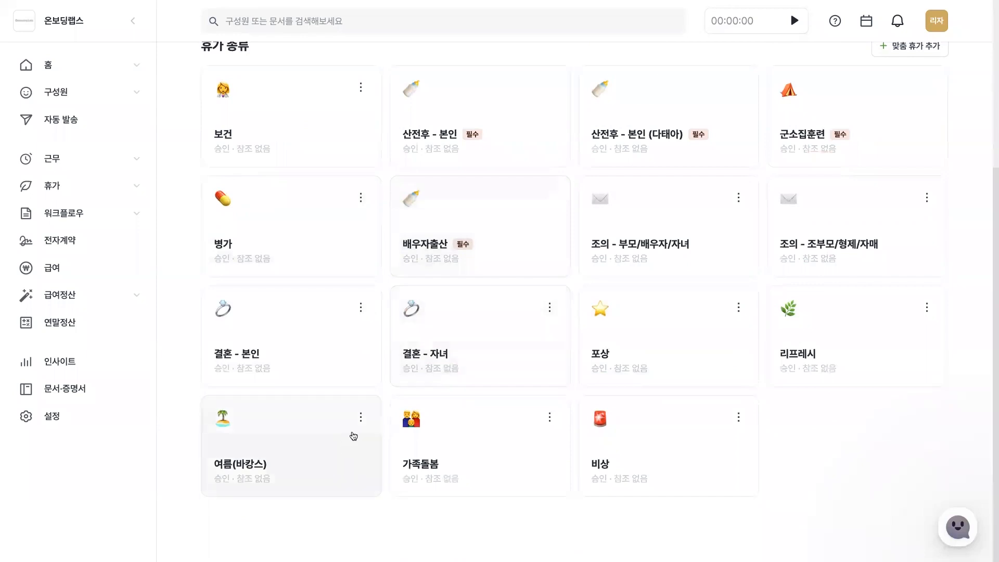
pyautogui.click(360, 417)
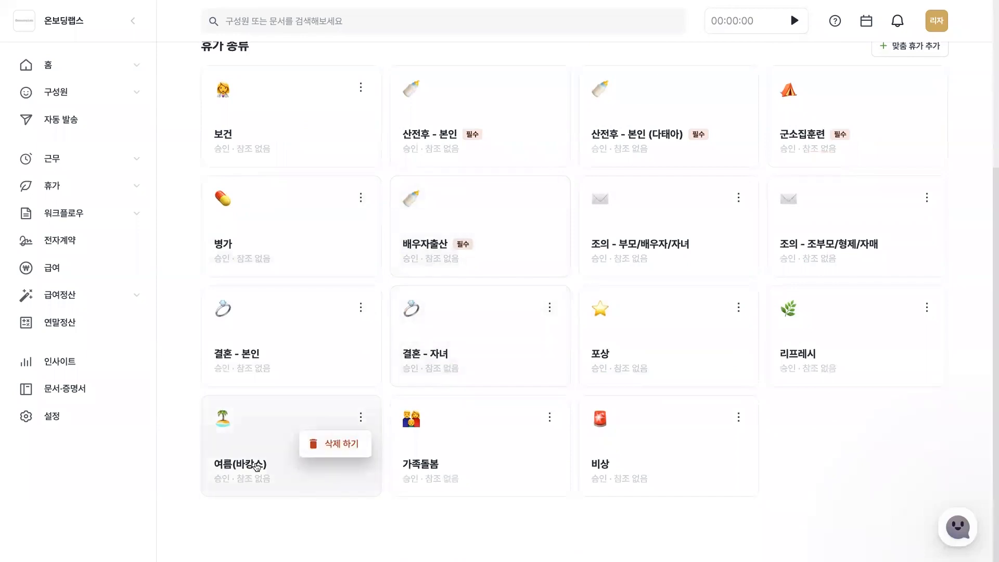
pyautogui.click(257, 466)
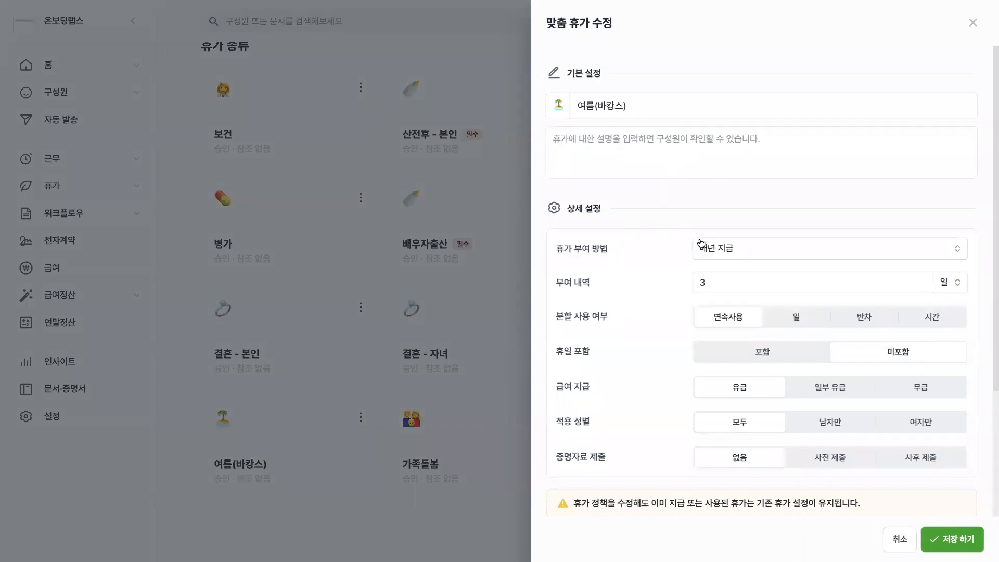
pyautogui.click(745, 247)
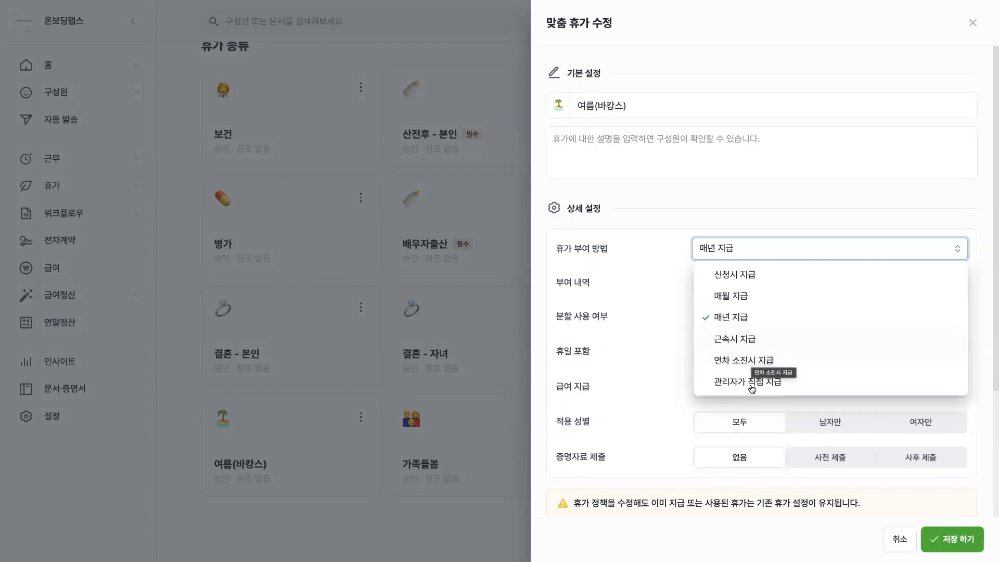
pyautogui.click(773, 185)
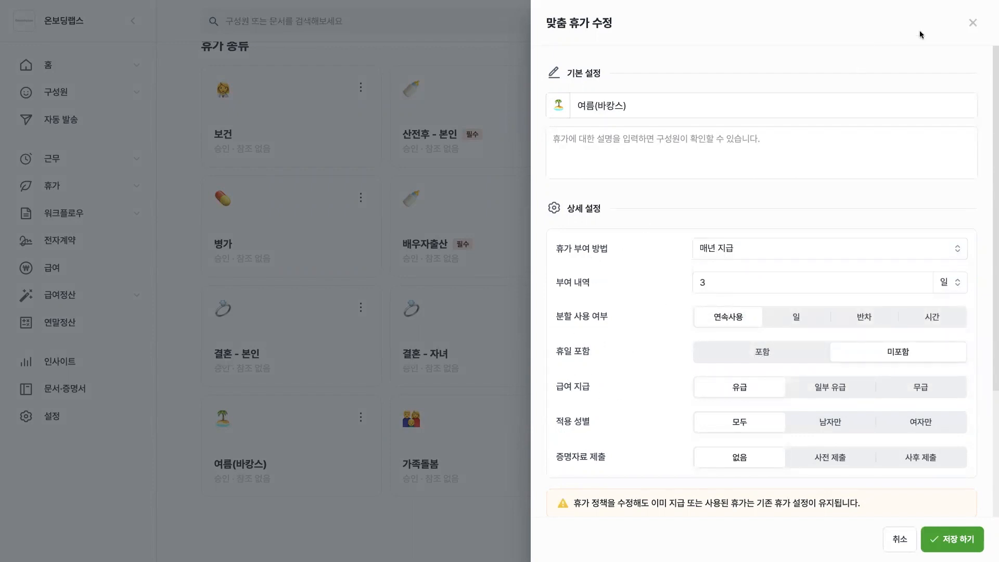
pyautogui.click(972, 23)
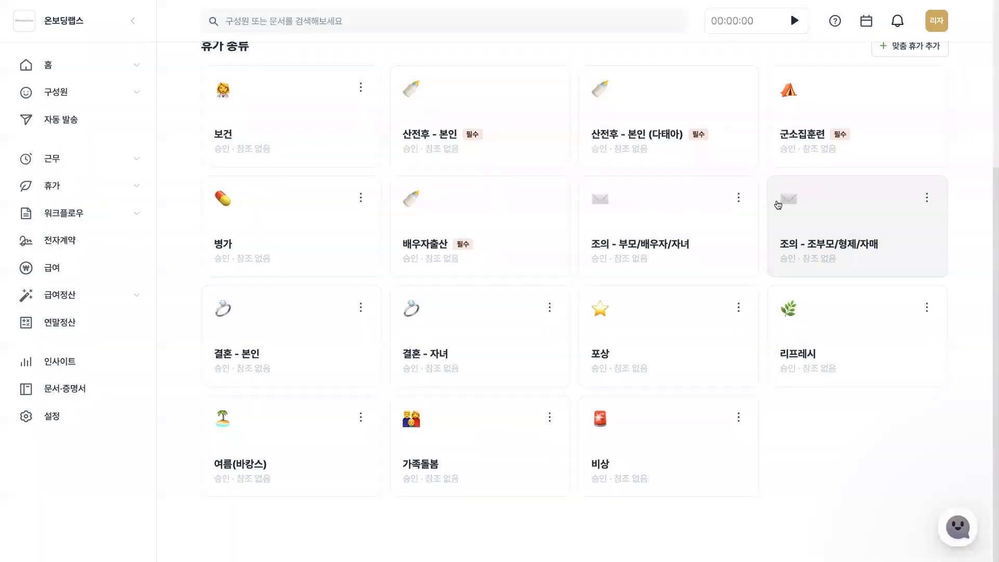
# Open the annual leave policy settings (연차 정책 설정), check the grant basis 입사일, and return the basis to 회계일.
pyautogui.scroll(5, 779, 199)
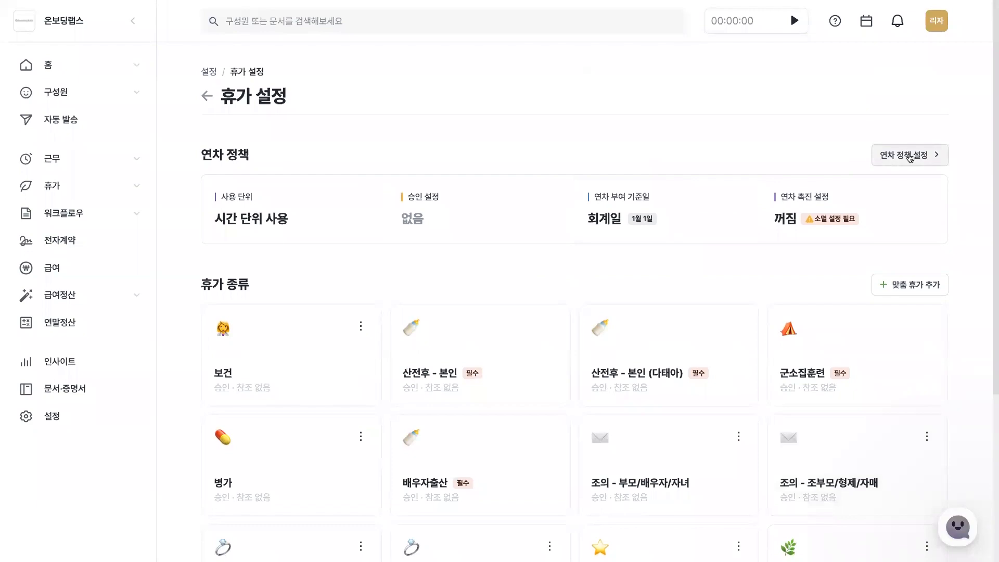
pyautogui.click(909, 155)
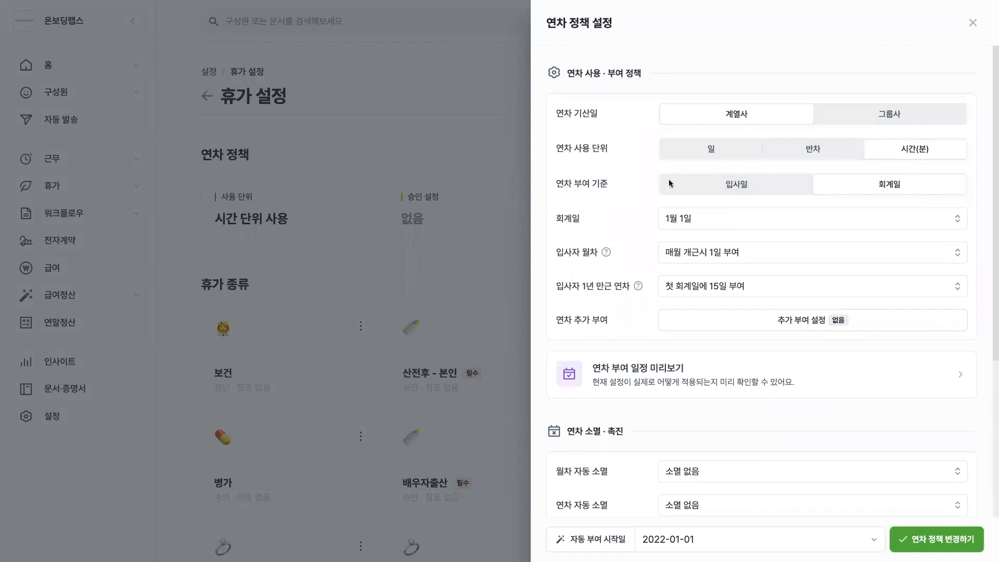
pyautogui.click(731, 187)
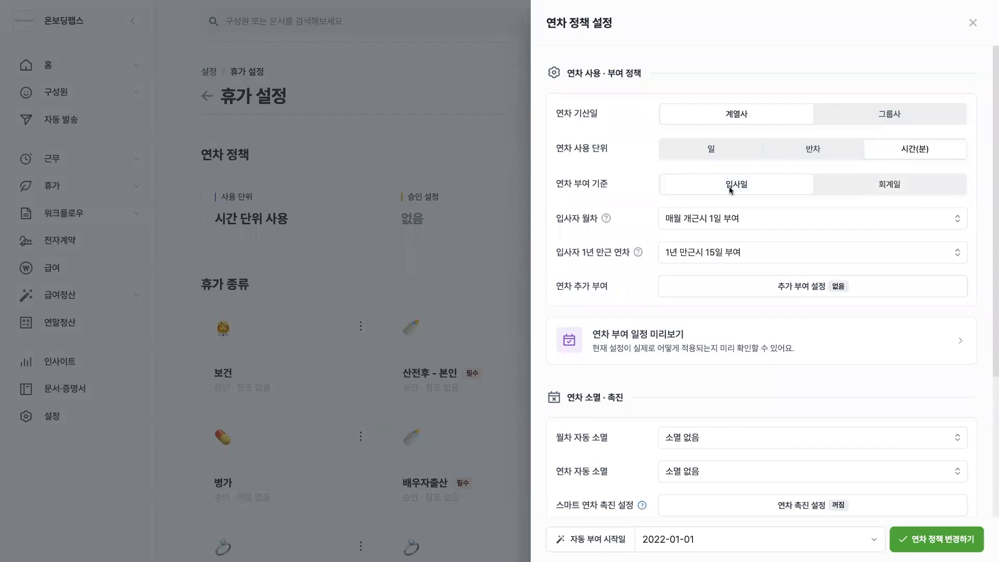
pyautogui.moveTo(604, 219)
pyautogui.moveTo(635, 252)
pyautogui.click(830, 190)
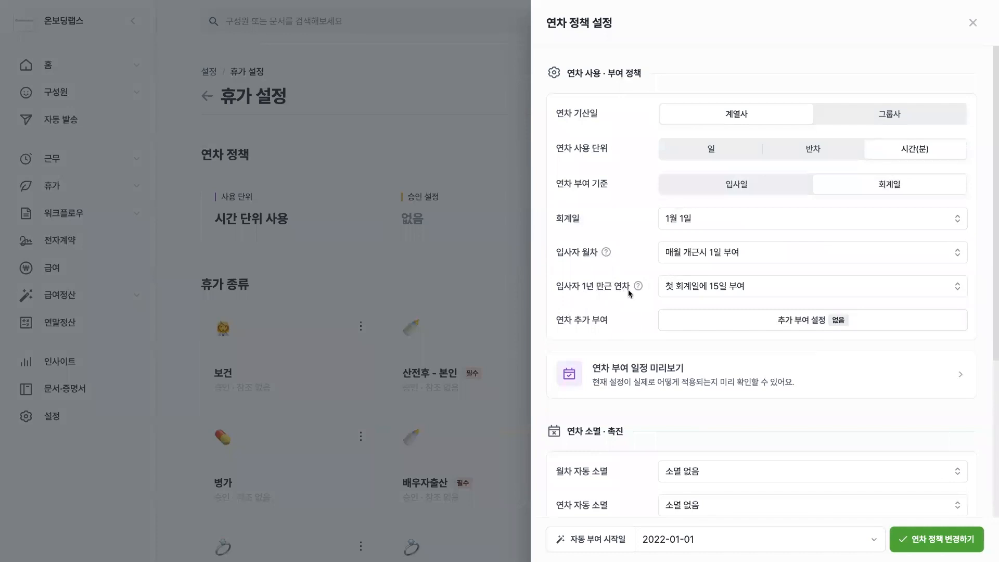
# Try 입사일에 11일 선부여 for the monthly leave of new hires (입사자 월차), and restore 매월 개근시 1일 부여.
pyautogui.click(715, 256)
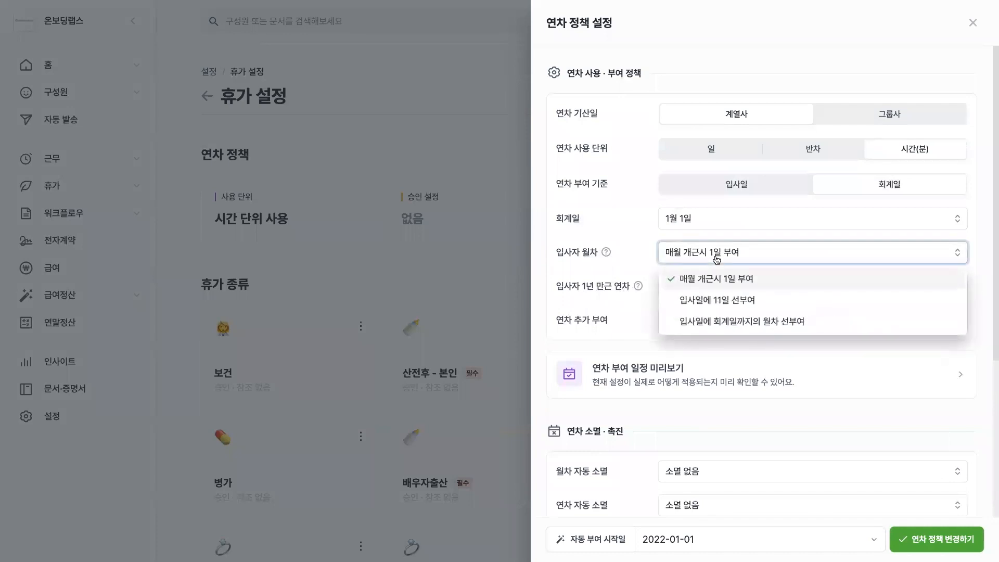
pyautogui.click(748, 305)
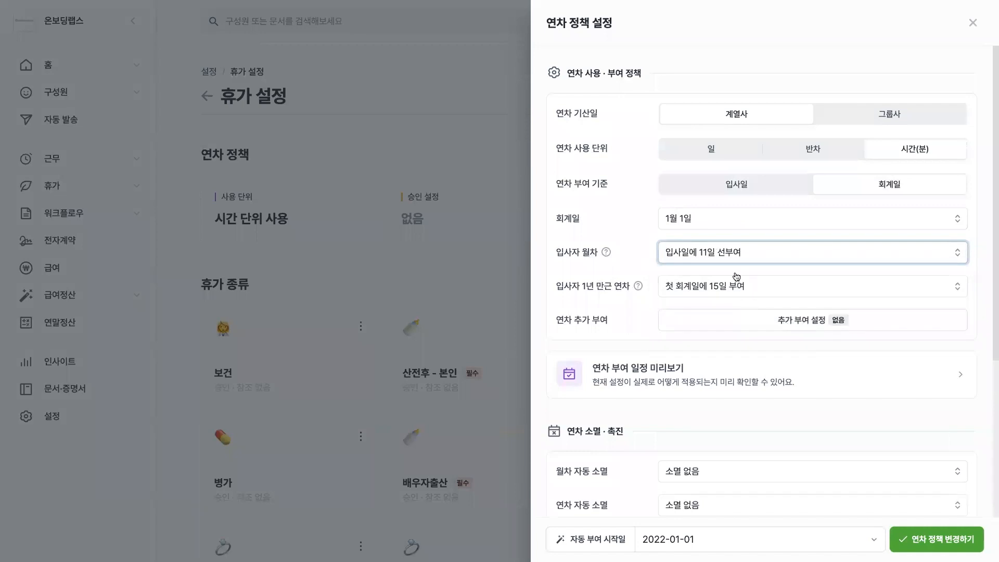
pyautogui.click(741, 254)
pyautogui.click(723, 278)
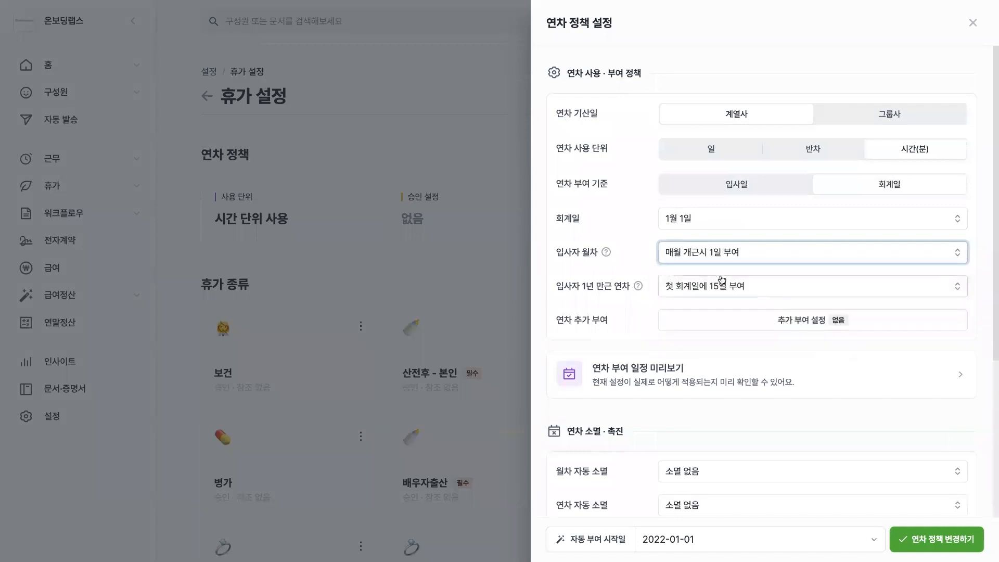
# Set 입사자 1년 만근 연차 to 첫 회계일에 근무한 기간의 연차 부여, and view the additional grant settings (연차 추가 부여) without changing them.
pyautogui.click(681, 298)
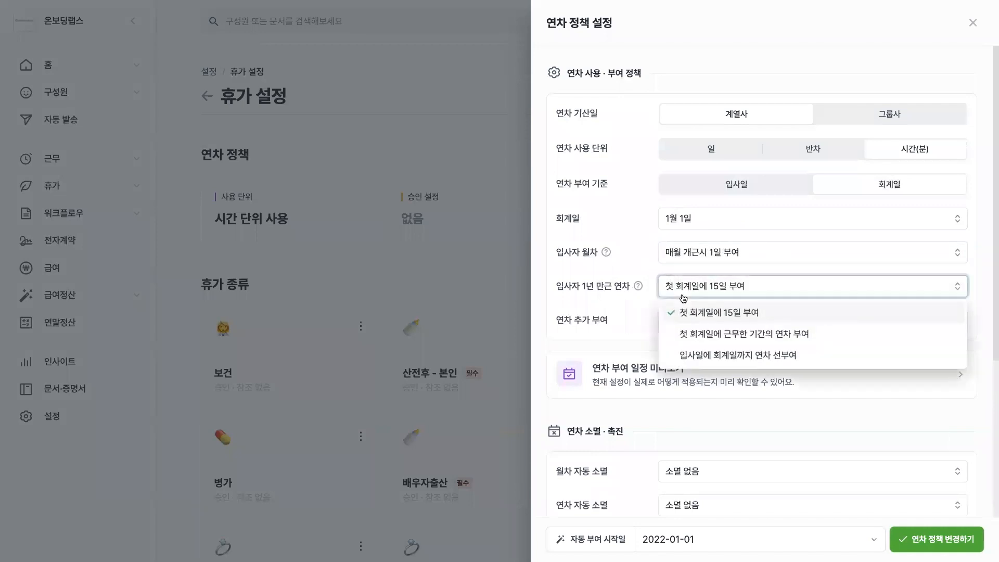
pyautogui.click(730, 336)
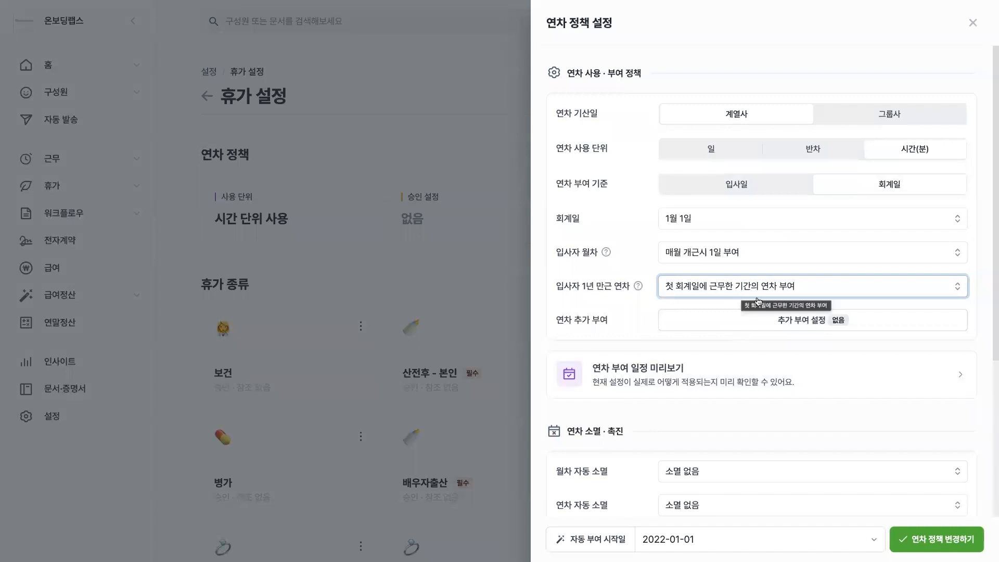
pyautogui.click(758, 328)
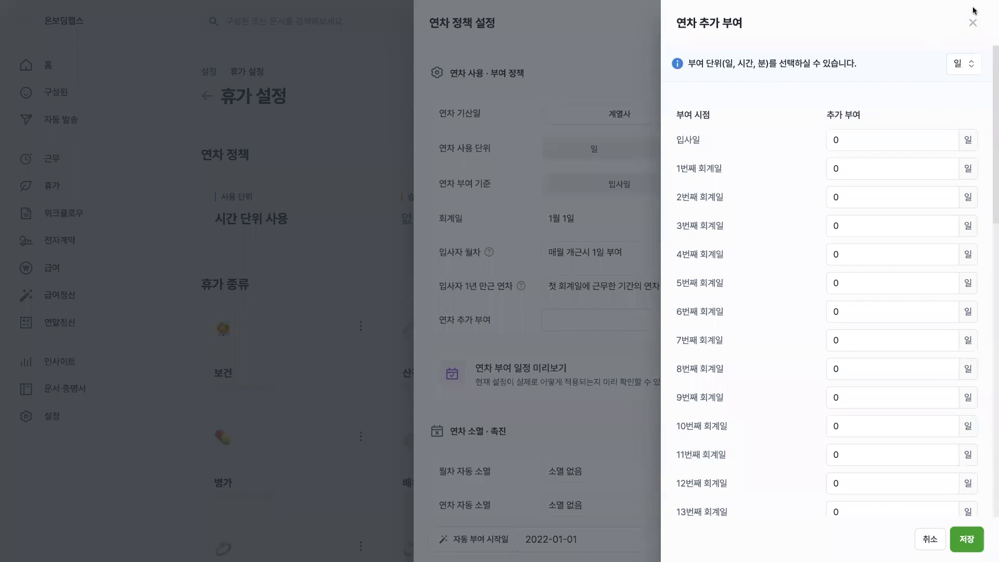
pyautogui.click(972, 22)
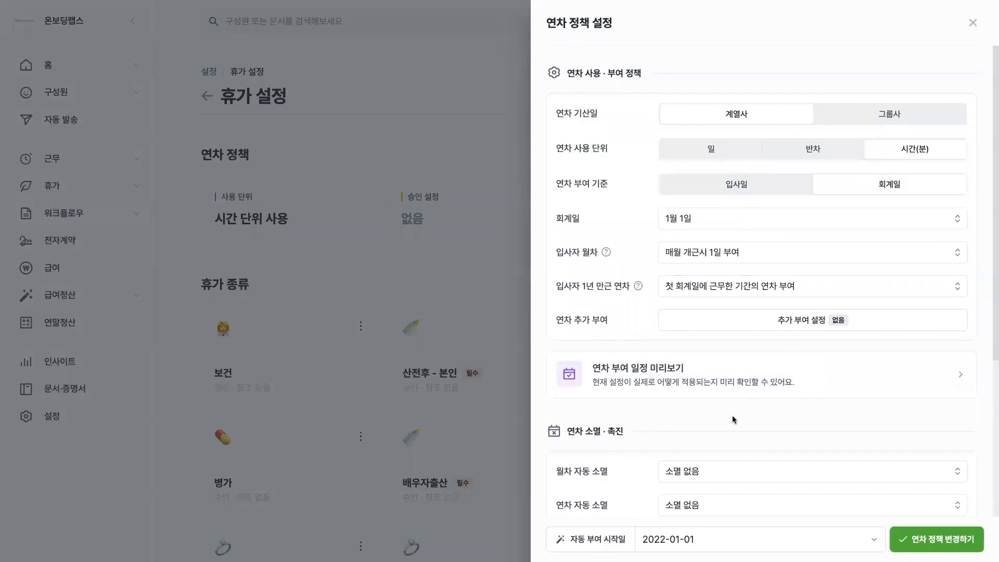
# Preview the annual leave grant schedule (연차 부여 일정 미리보기) for an employee hired on 2021-12-01, and return to the policy settings.
pyautogui.scroll(-3, 732, 415)
pyautogui.scroll(2, 673, 184)
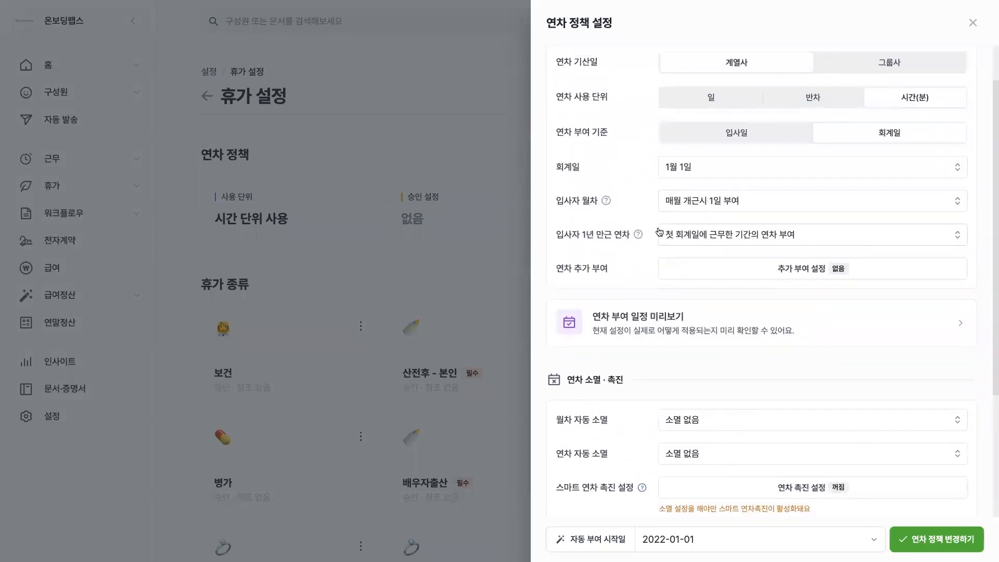
pyautogui.click(633, 336)
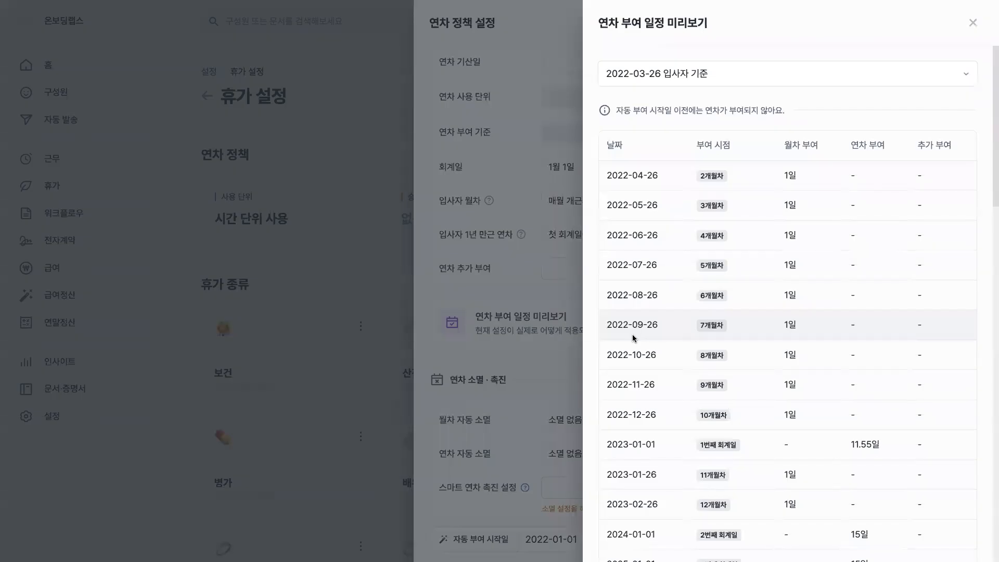
pyautogui.click(670, 75)
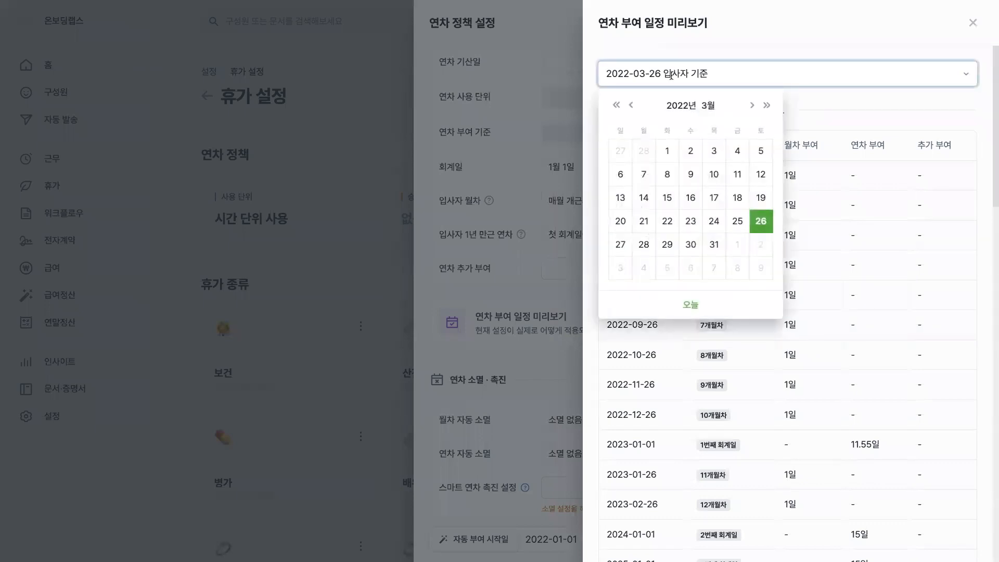
pyautogui.click(634, 105)
pyautogui.click(634, 106)
pyautogui.click(634, 105)
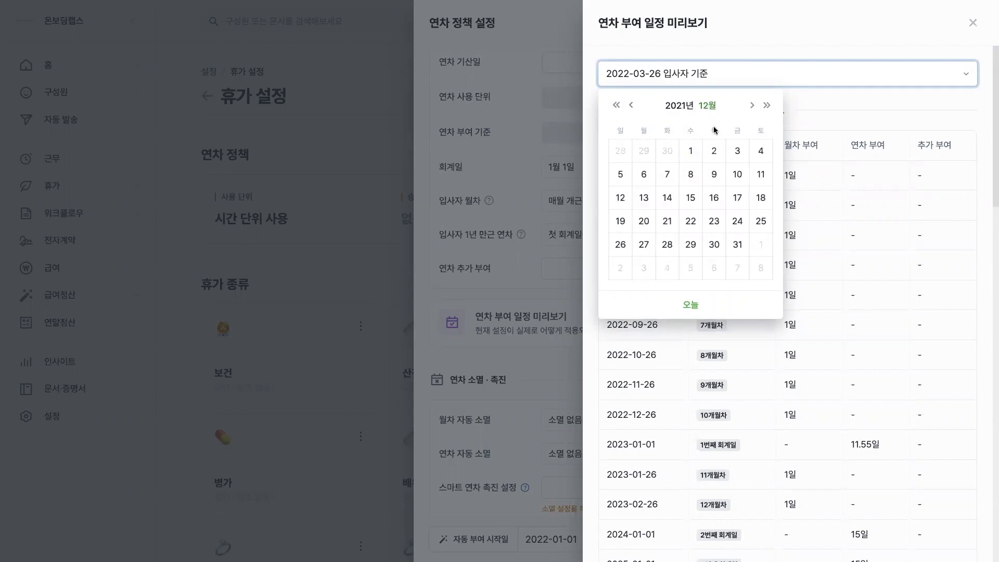
pyautogui.click(693, 150)
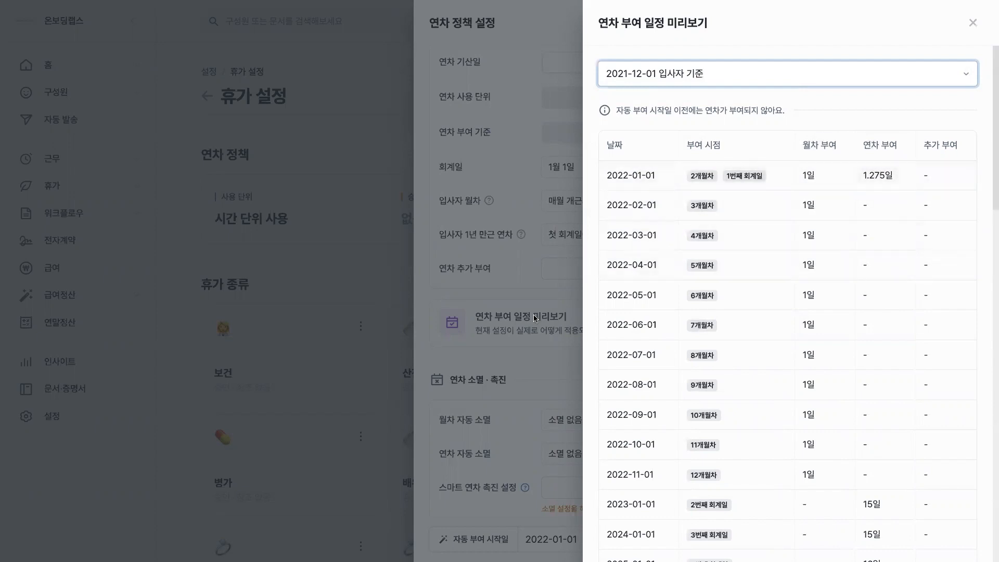
pyautogui.click(522, 300)
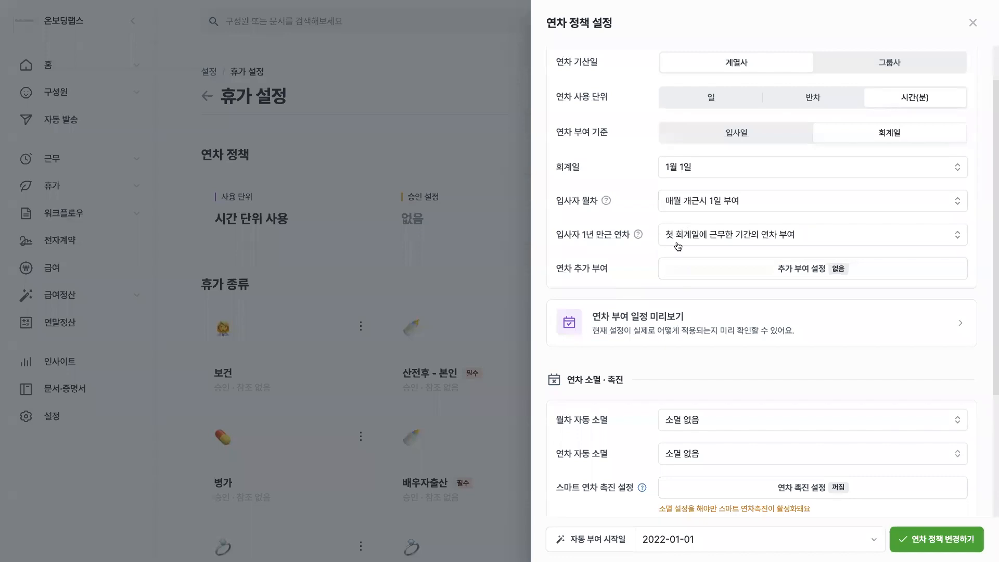
pyautogui.click(665, 331)
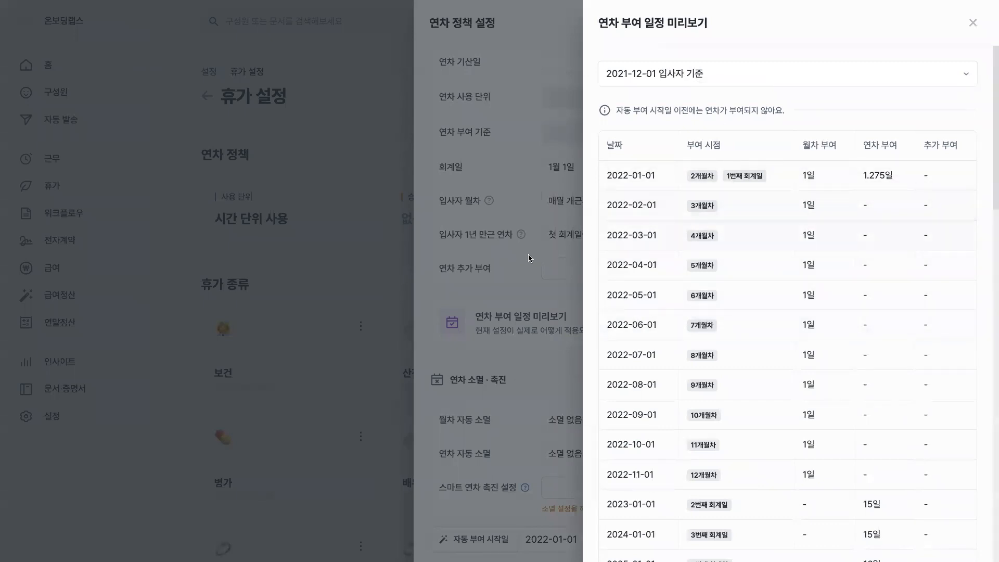
pyautogui.click(523, 267)
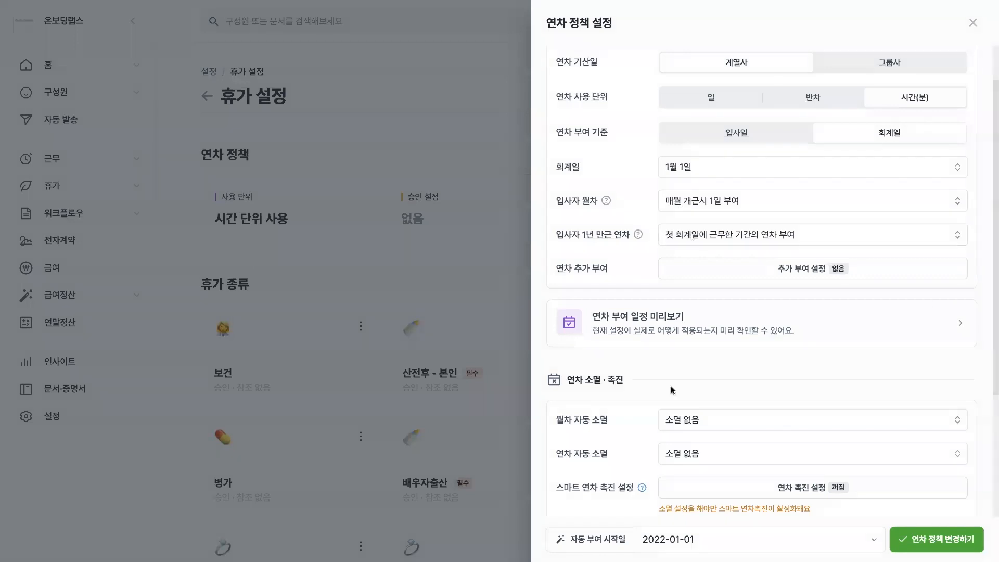
# View the monthly leave expiry (월차 자동 소멸) options and the legal text on leave promotion (연차 촉진 관련 법령), leaving the expiry unchanged.
pyautogui.scroll(-1, 671, 396)
pyautogui.scroll(-3, 671, 398)
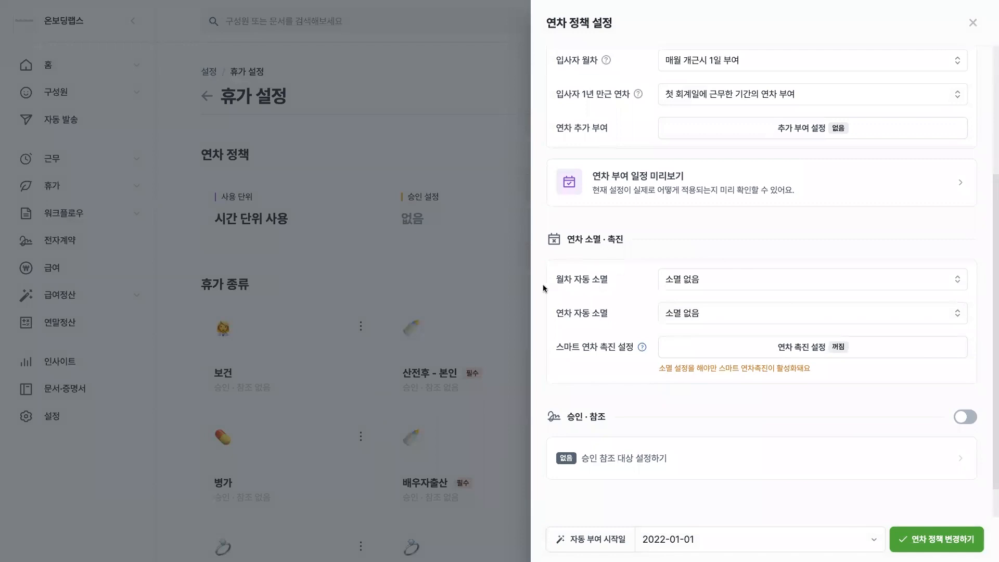
pyautogui.click(720, 281)
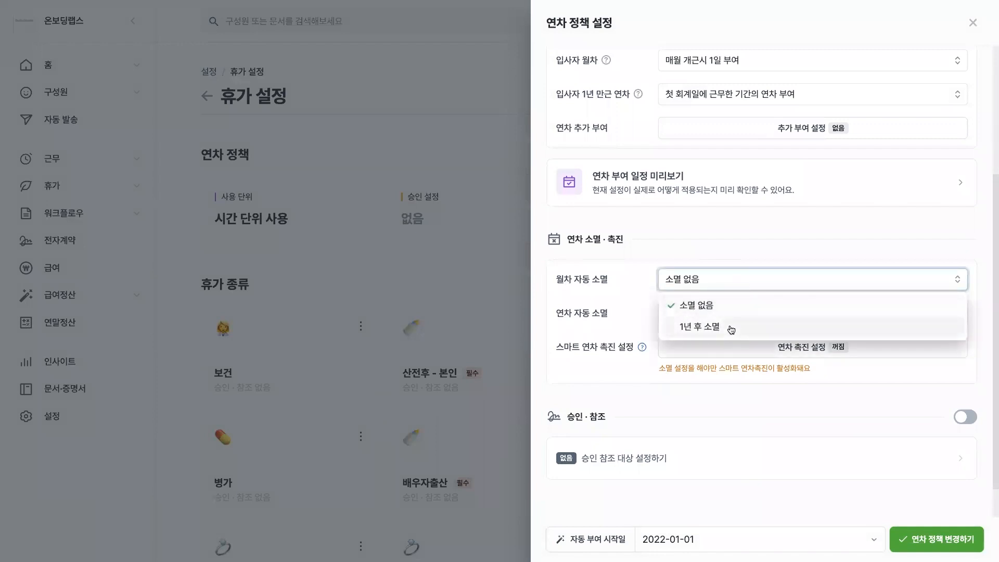
pyautogui.click(590, 358)
pyautogui.click(641, 347)
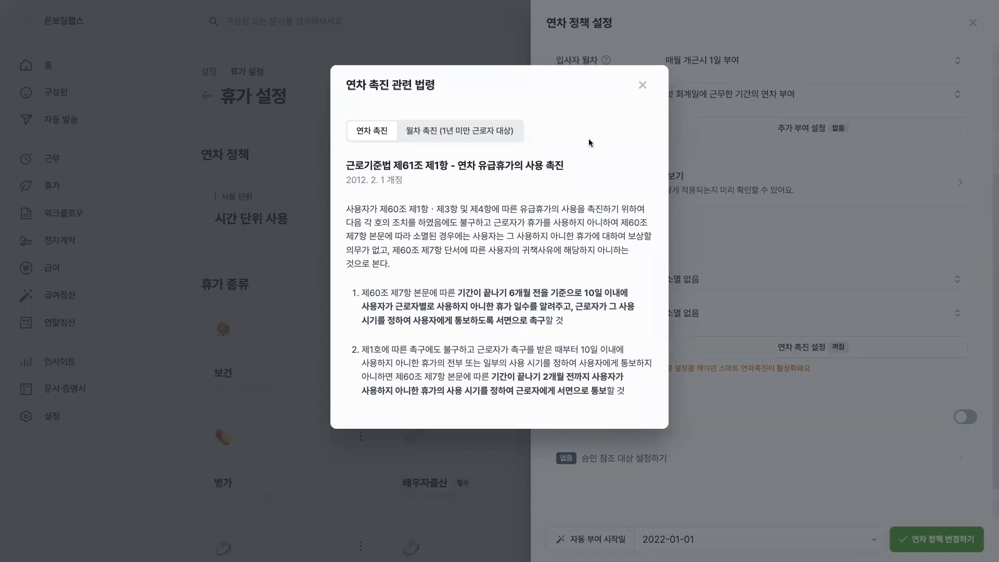
pyautogui.click(642, 84)
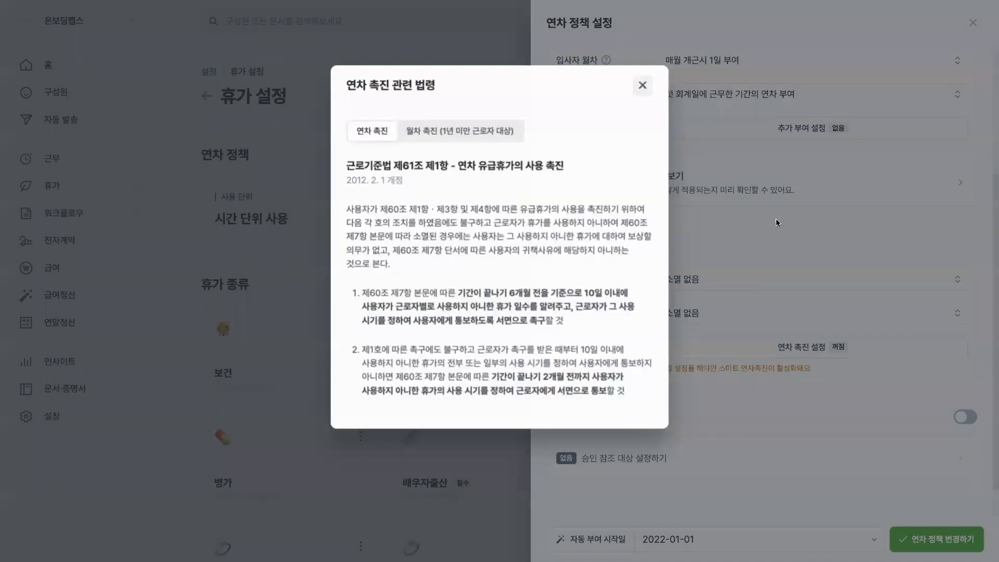
# View the smart leave promotion settings (스마트 연차 촉진 설정) and the plan reminder (계획 일정 알림) options, and close them without saving.
pyautogui.click(789, 350)
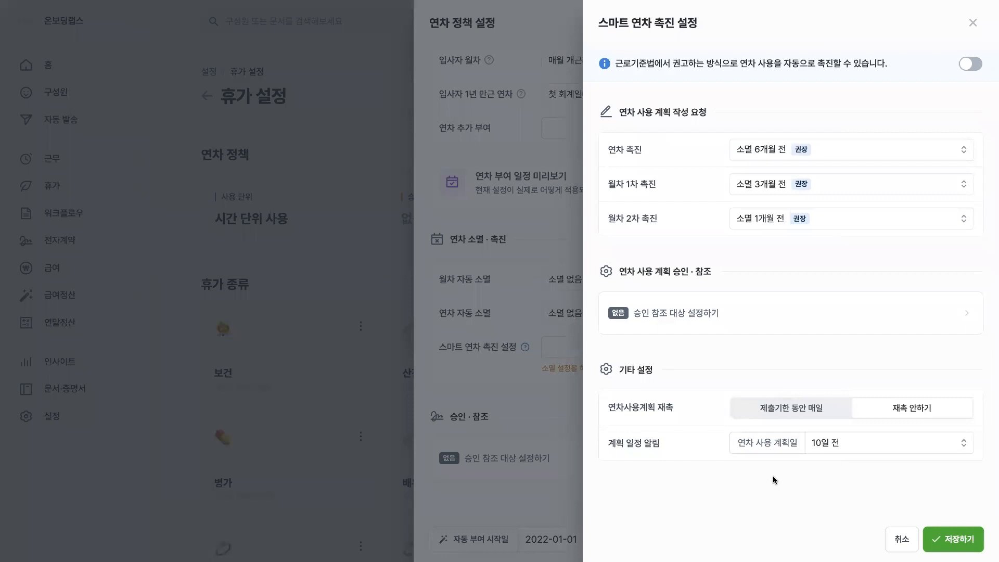
pyautogui.click(840, 446)
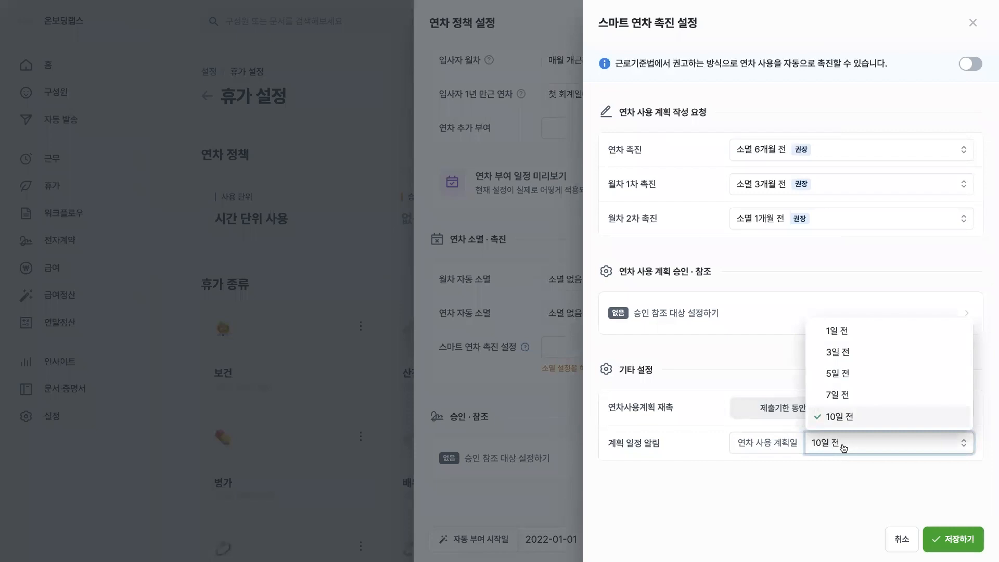
pyautogui.click(663, 429)
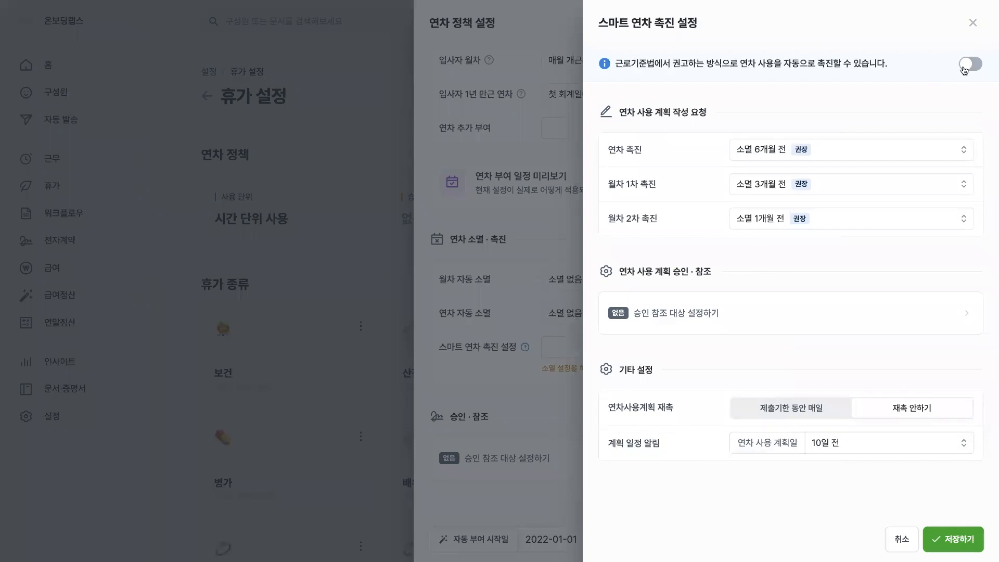
pyautogui.click(972, 22)
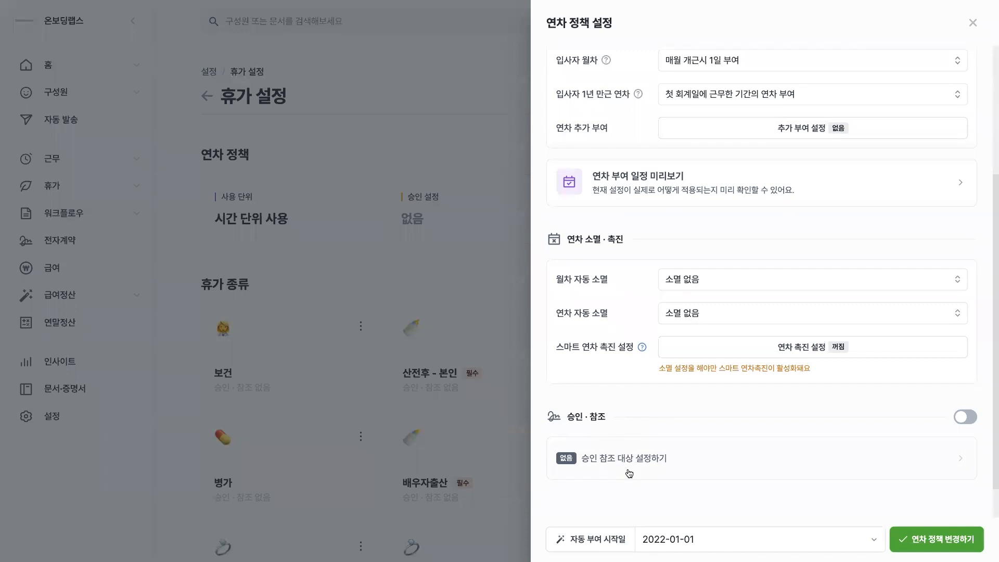
# Set the automatic grant start date (자동 부여 시작일) to 2022-03-28 and save the annual leave policy.
pyautogui.click(676, 543)
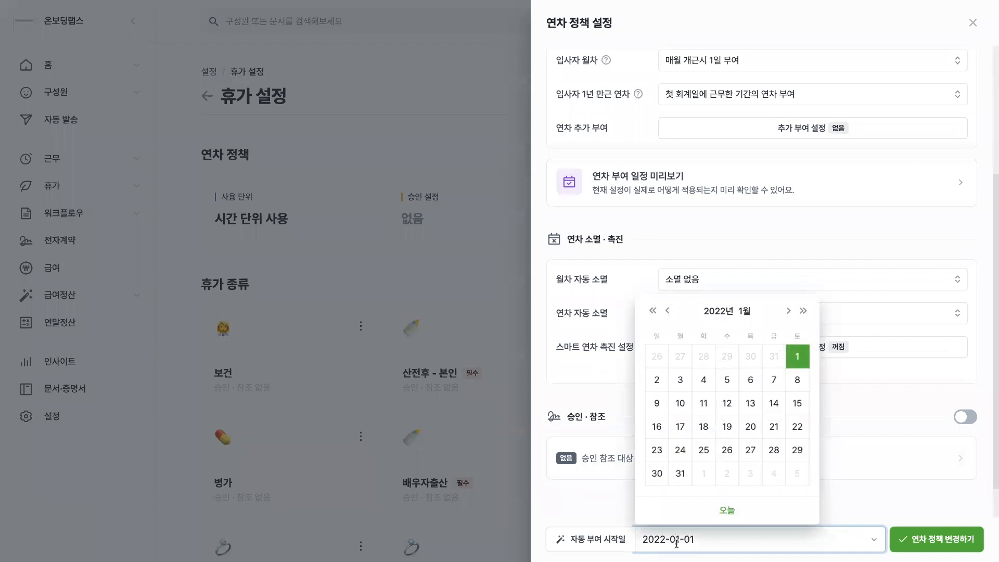
pyautogui.click(788, 310)
pyautogui.click(788, 311)
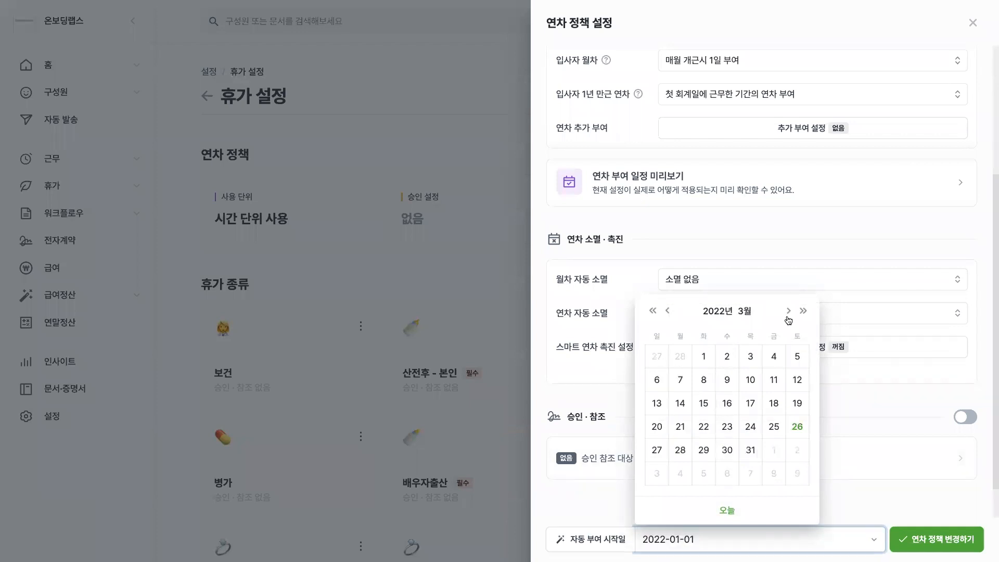
pyautogui.click(677, 458)
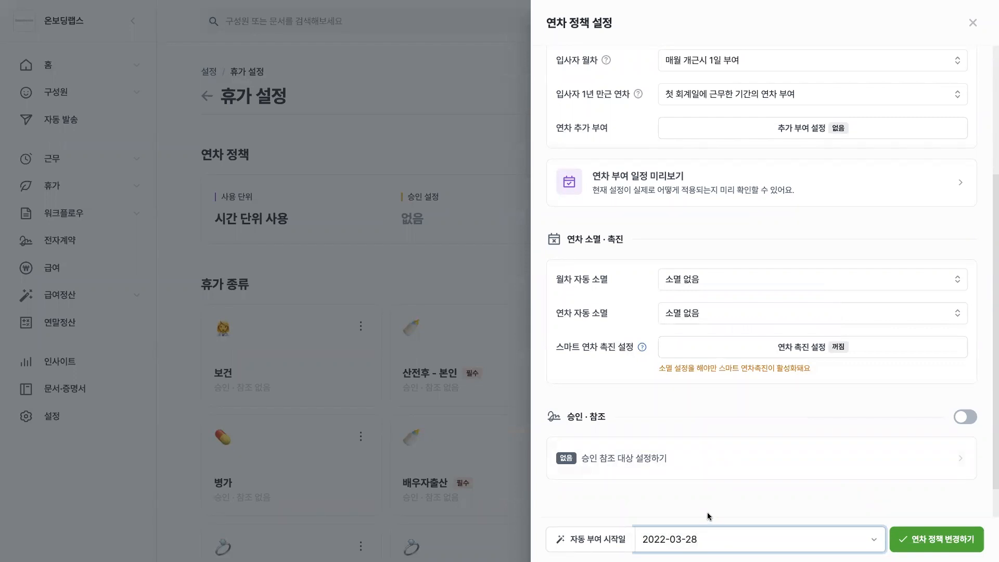
pyautogui.click(934, 539)
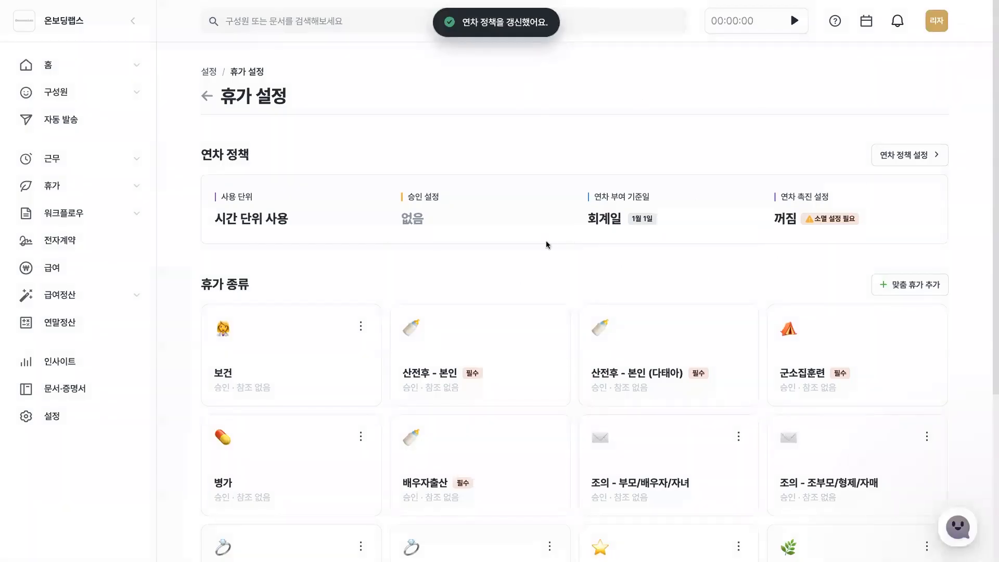
# Leave the leave settings and open the bulk member addition page (구성원 대량 추가) for adding members by Excel.
pyautogui.click(210, 95)
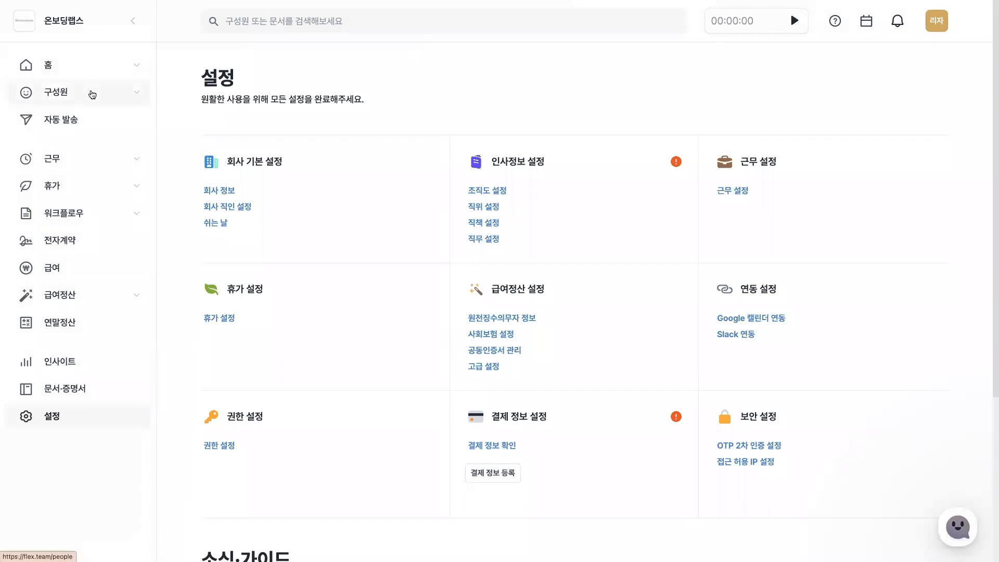
pyautogui.click(92, 94)
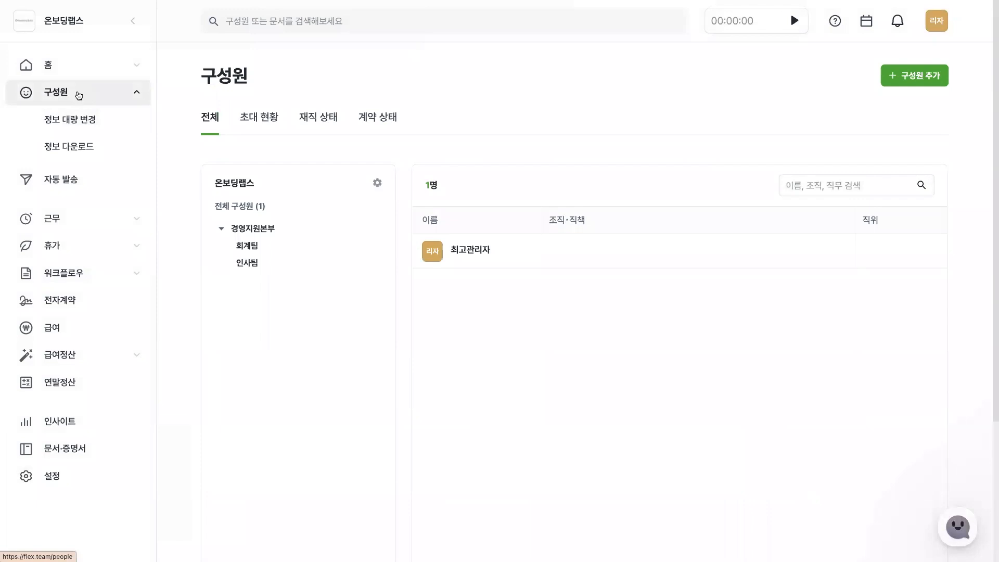
pyautogui.click(910, 88)
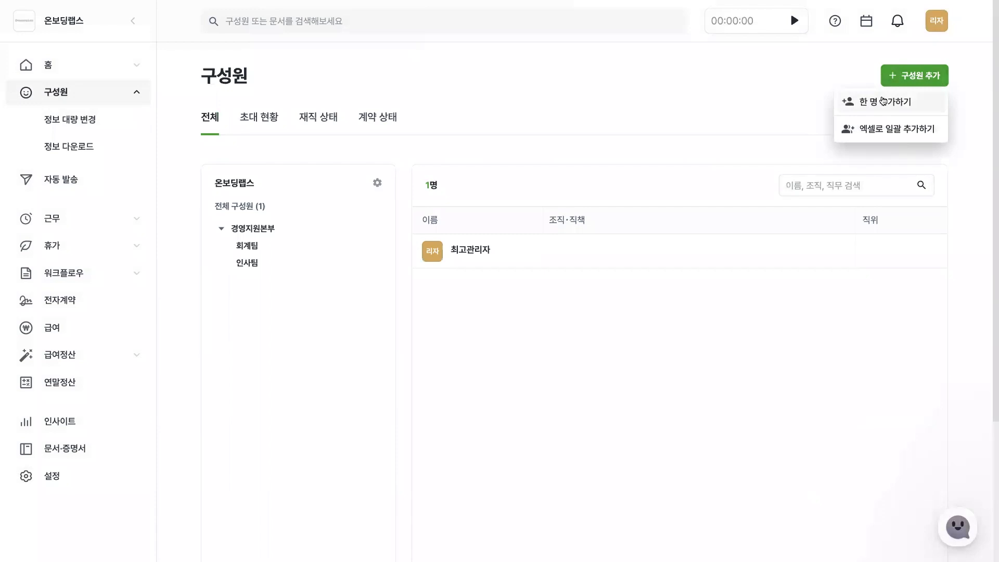
pyautogui.click(884, 138)
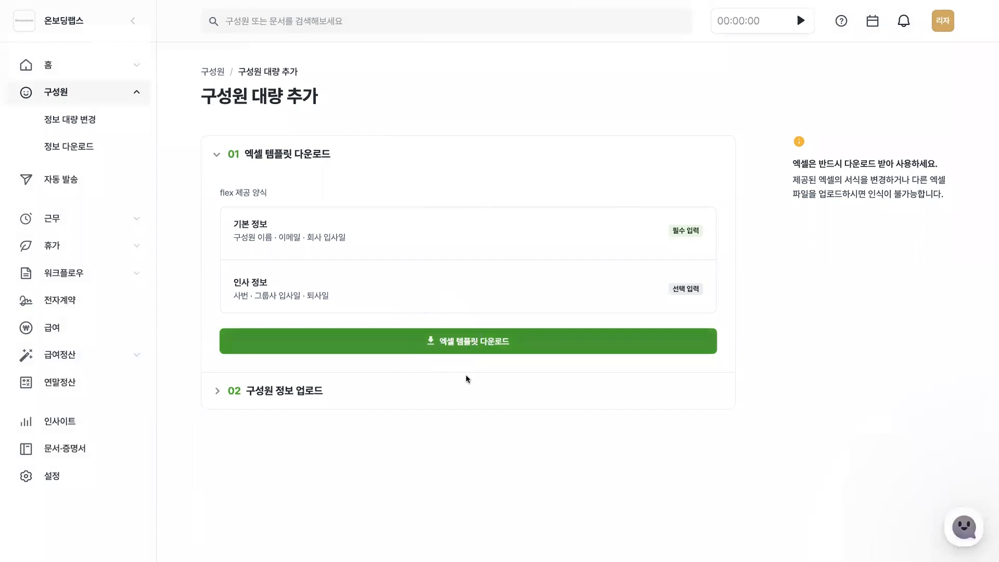
# Upload 구성원.xlsx and add its members with the invite-later option (나중에 초대하기), and look through the invitation status list.
pyautogui.click(447, 383)
pyautogui.click(469, 326)
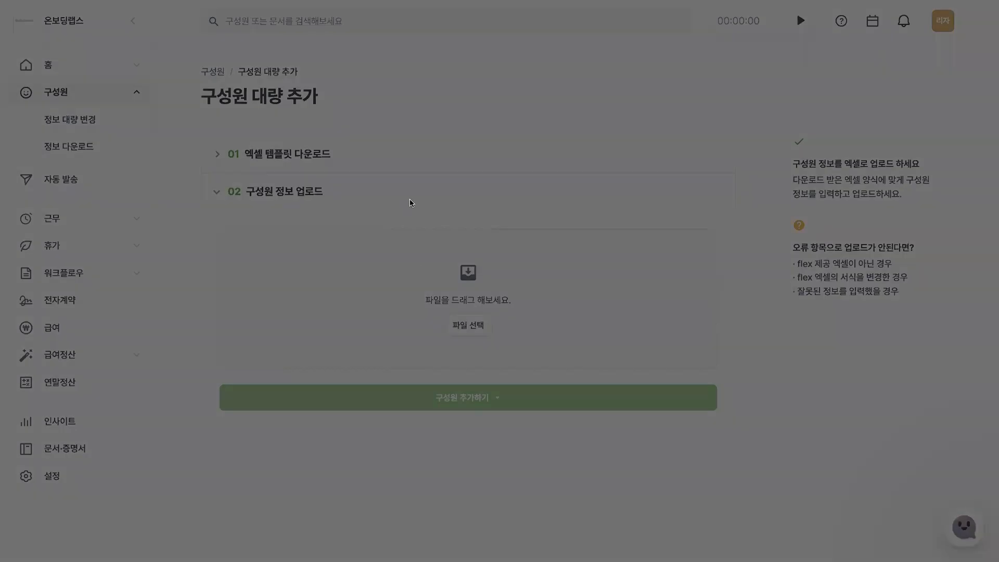
pyautogui.click(694, 385)
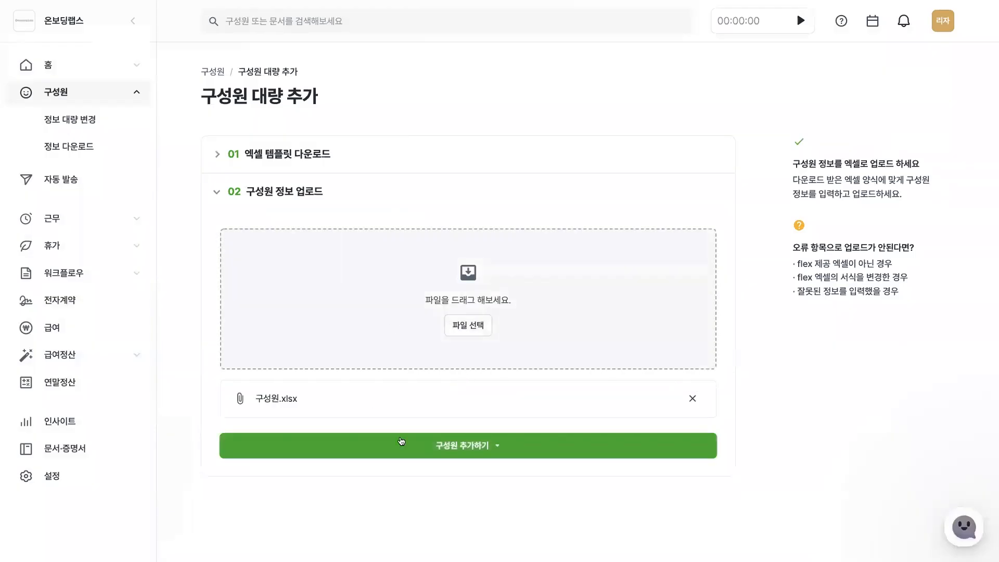
pyautogui.click(447, 446)
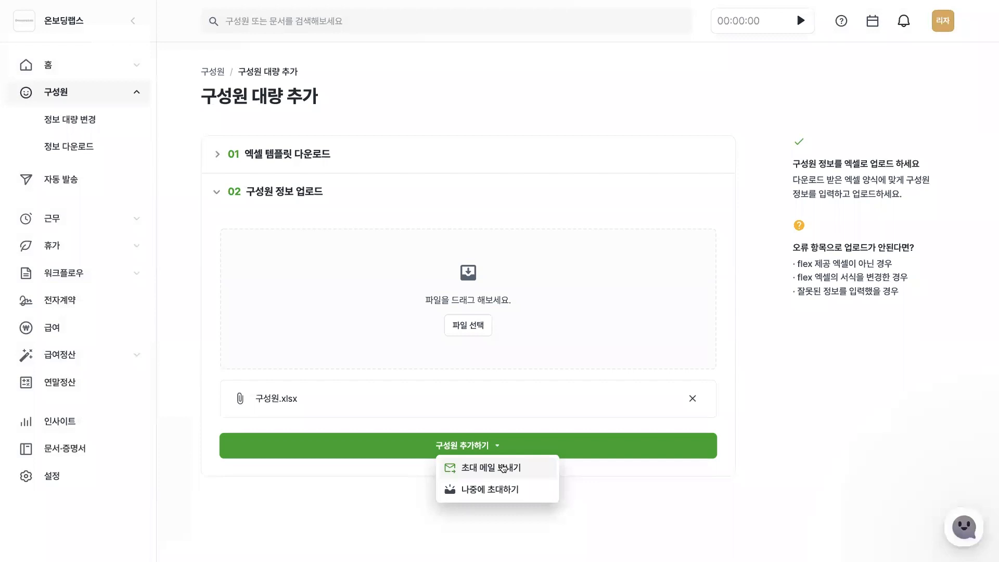
pyautogui.click(501, 497)
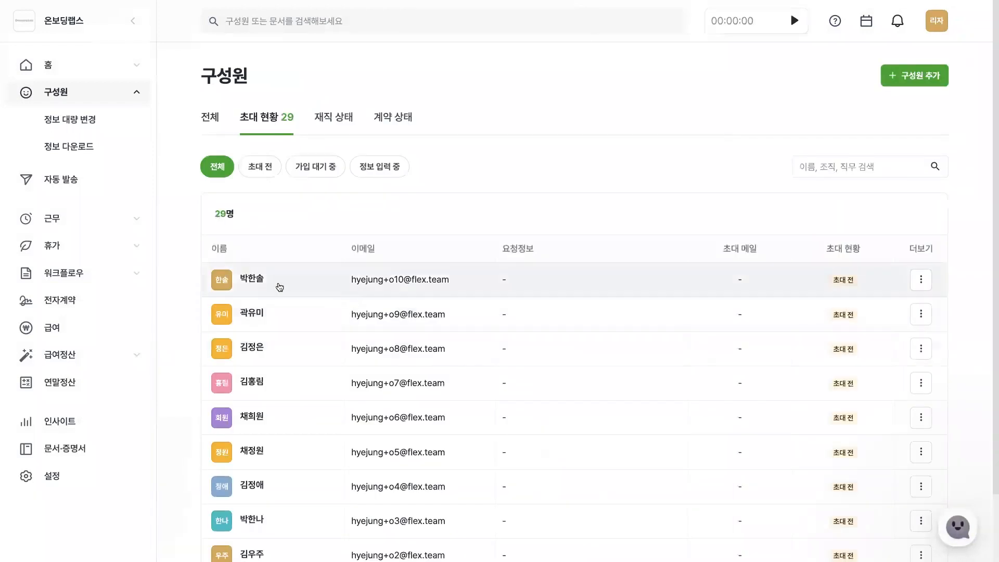
pyautogui.scroll(-2, 290, 339)
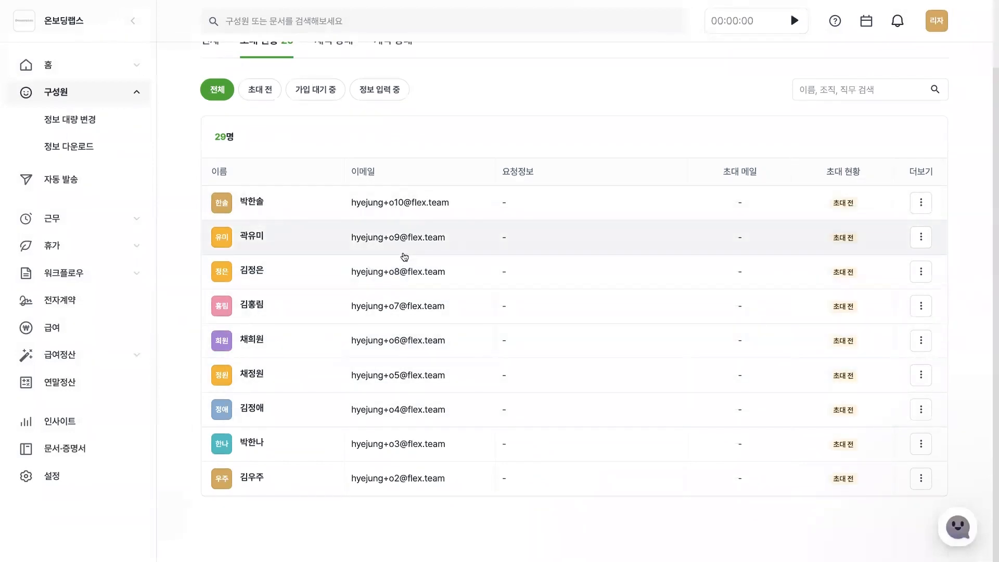
pyautogui.scroll(2, 404, 257)
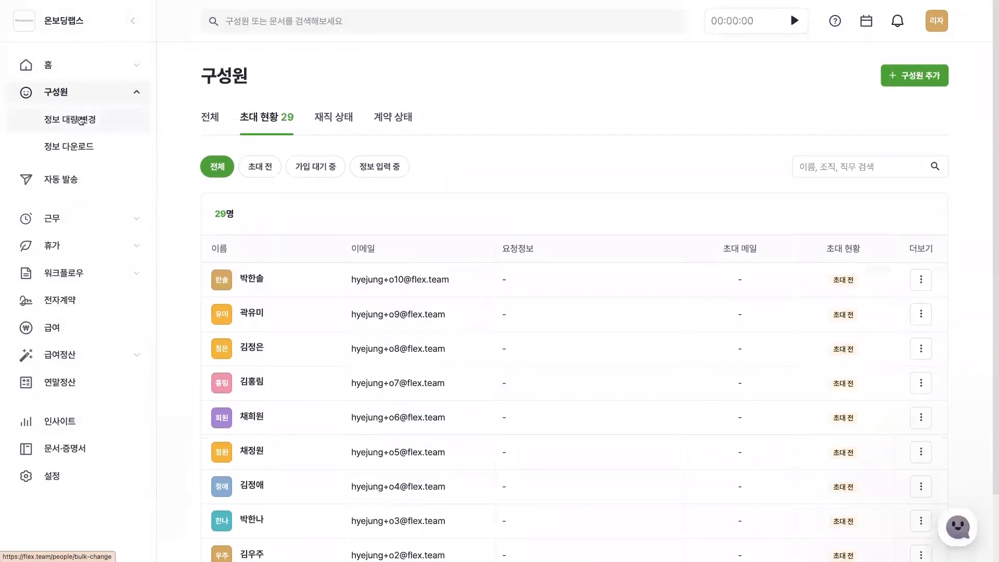
# Examine the columns of the bulk HR and personal information table (인사 · 개인정보 관리), sorted by name, and close it without changes.
pyautogui.click(80, 120)
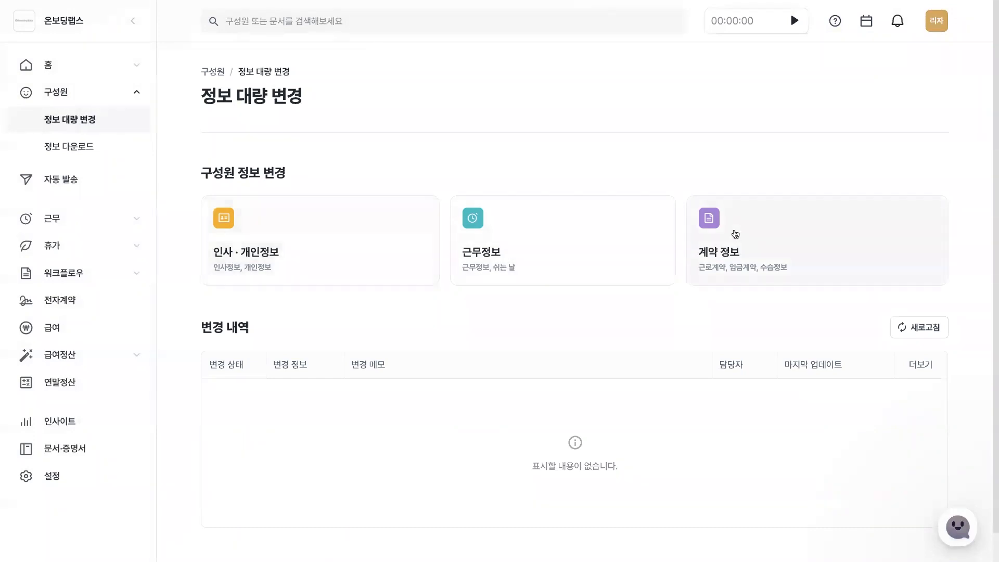
pyautogui.click(304, 264)
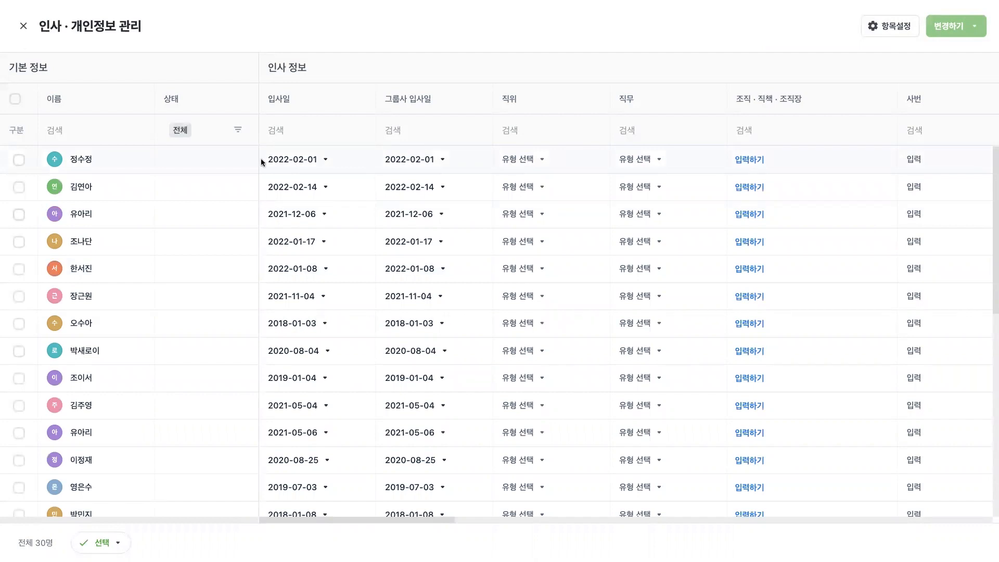
pyautogui.click(121, 104)
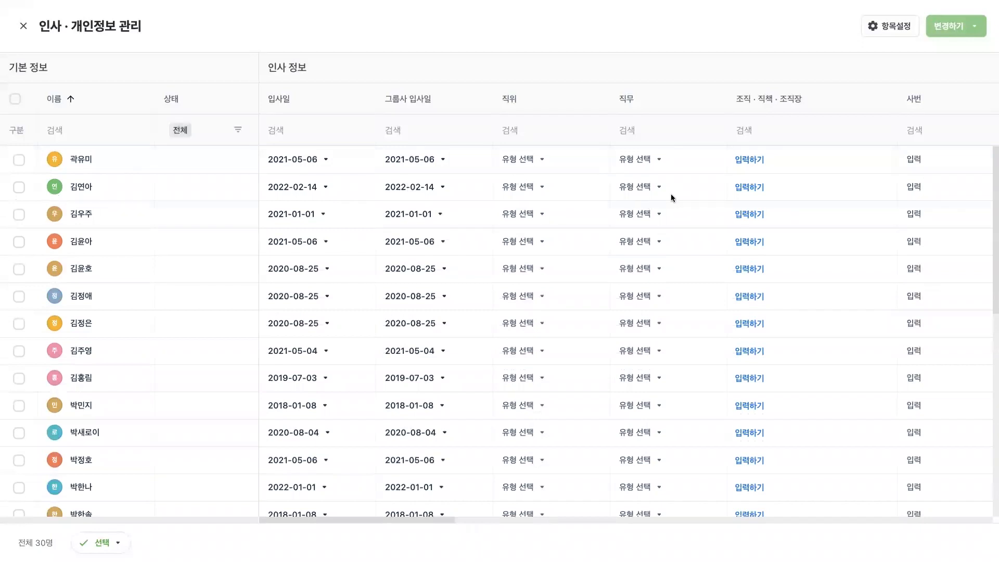
pyautogui.hscroll(4, 671, 197)
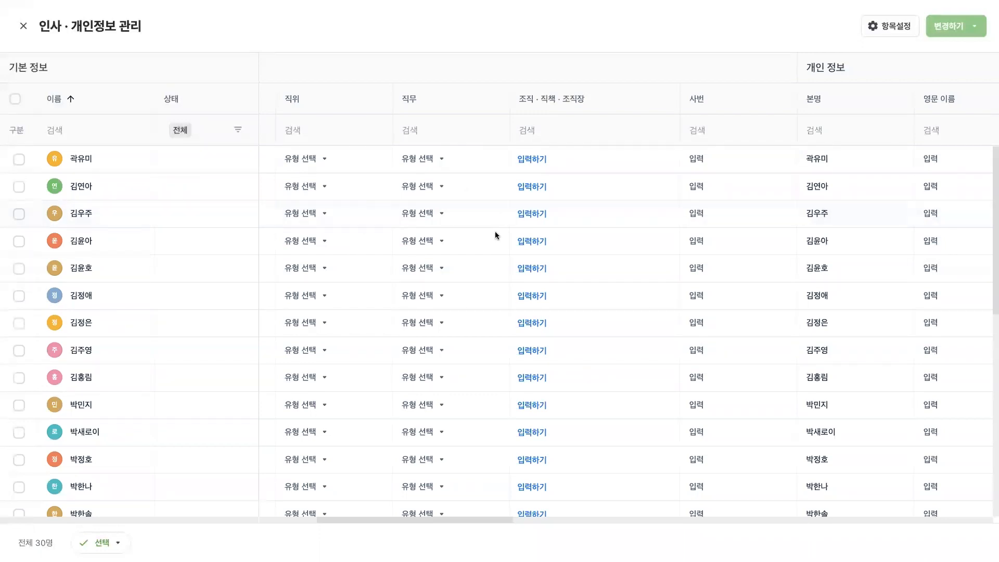
pyautogui.click(349, 170)
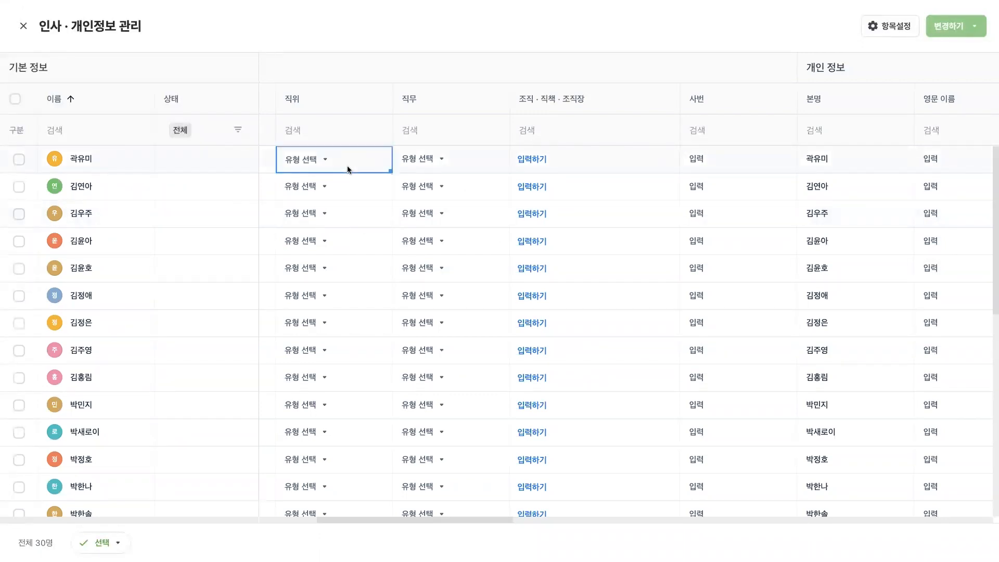
pyautogui.hscroll(5, 623, 237)
pyautogui.hscroll(15, 624, 238)
pyautogui.hscroll(8, 624, 237)
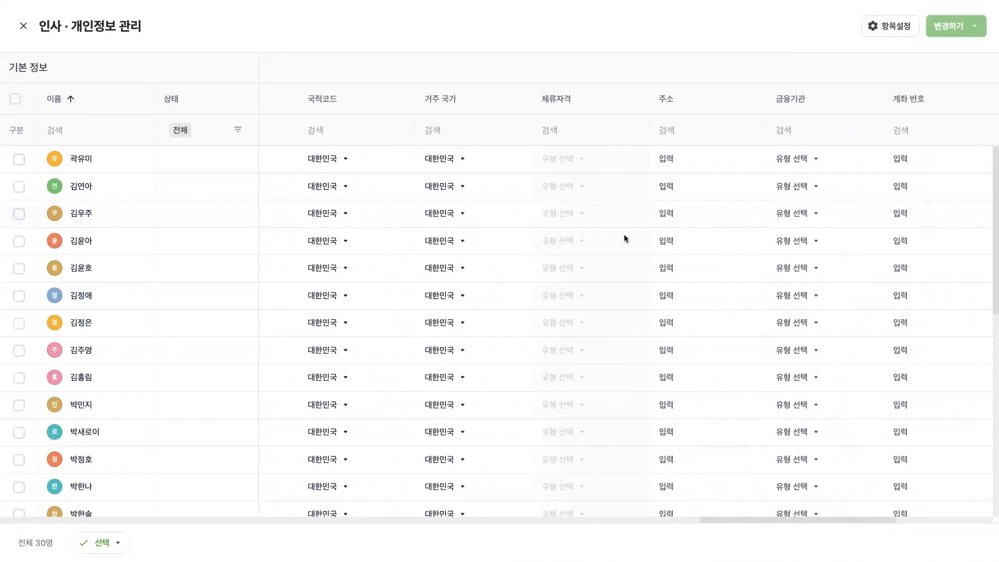
pyautogui.hscroll(2, 624, 238)
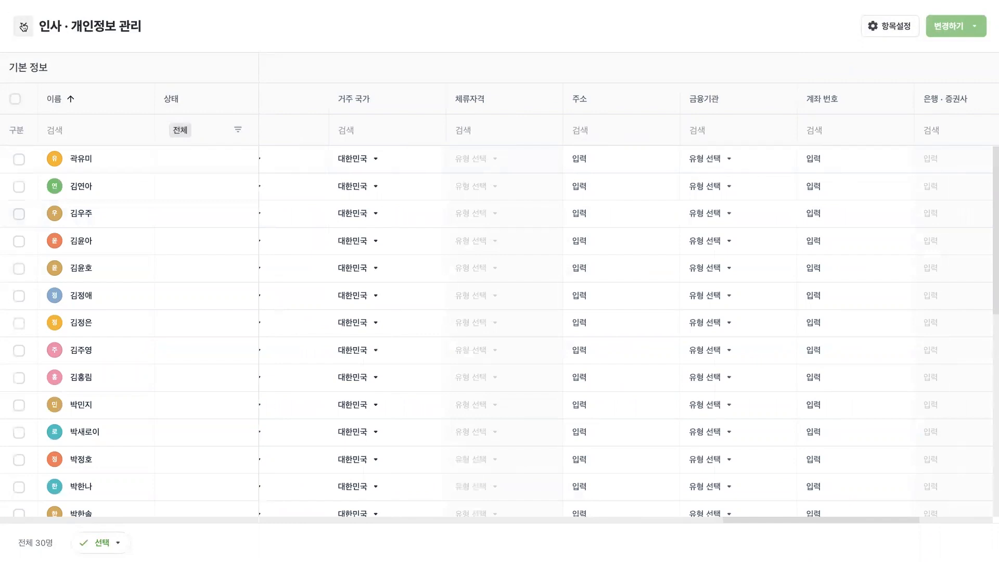
pyautogui.click(595, 49)
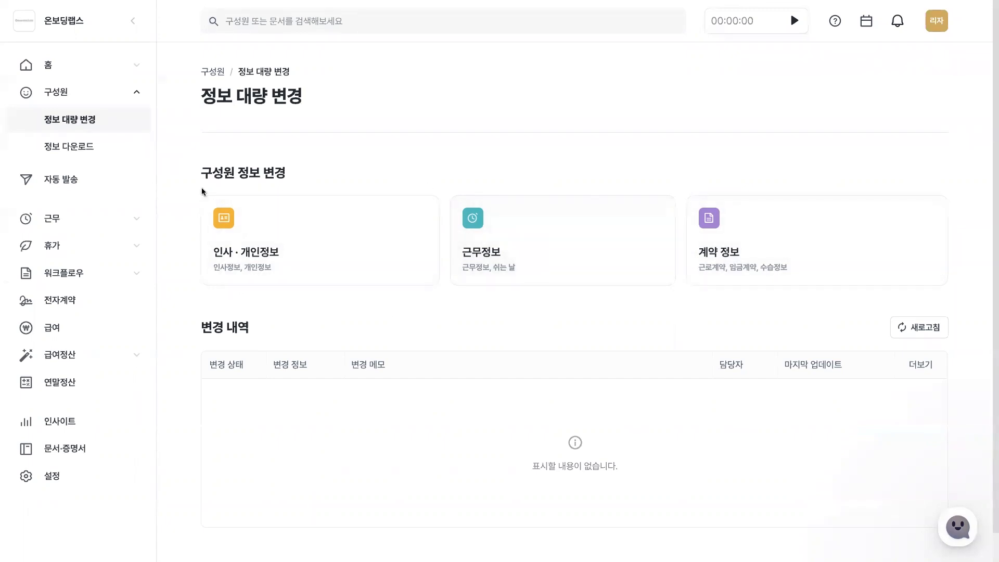
# Try selecting all items, and only 인사 정보 and 특이 사항, on the member information download page (정보 다운로드).
pyautogui.click(95, 153)
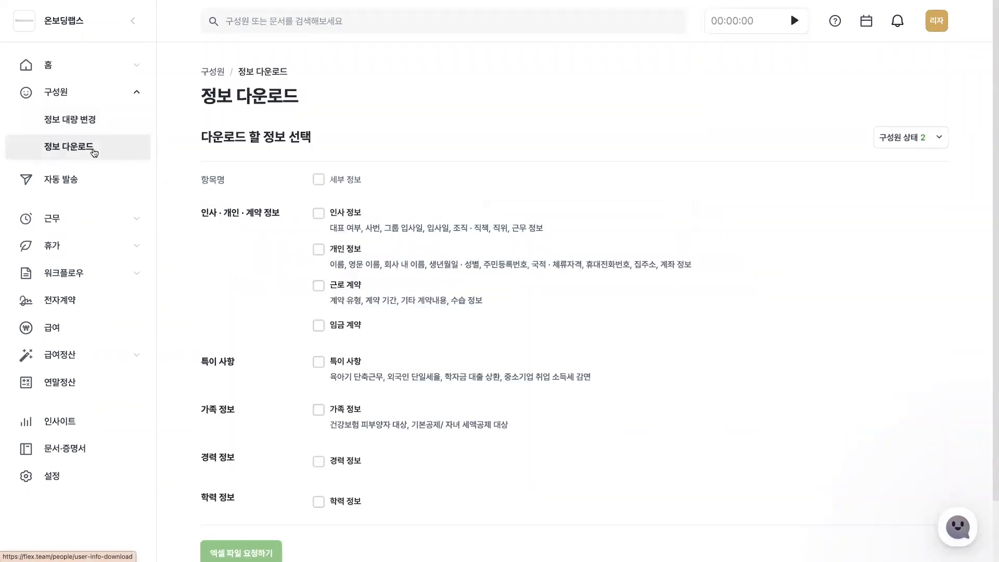
pyautogui.click(324, 182)
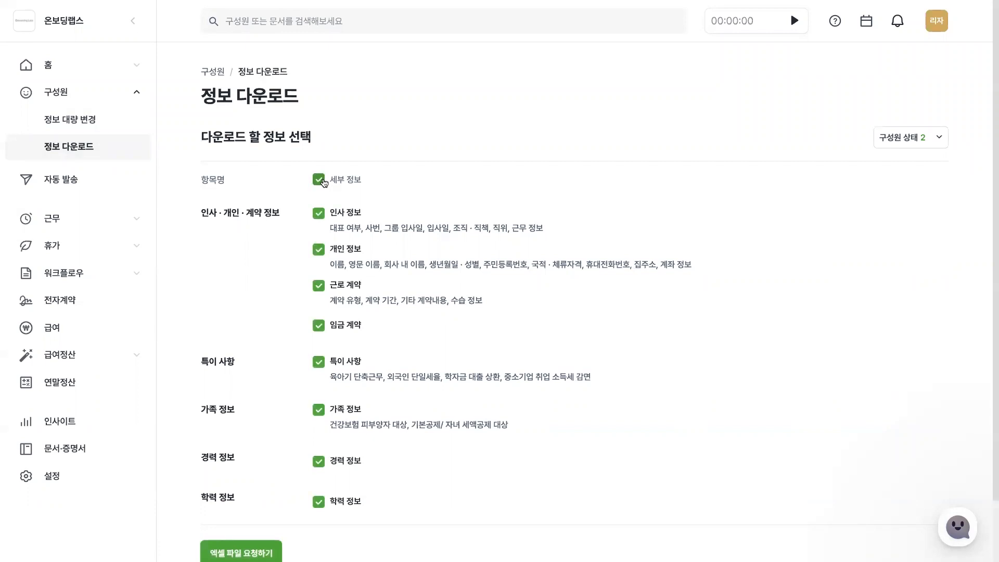
pyautogui.click(324, 182)
pyautogui.click(319, 213)
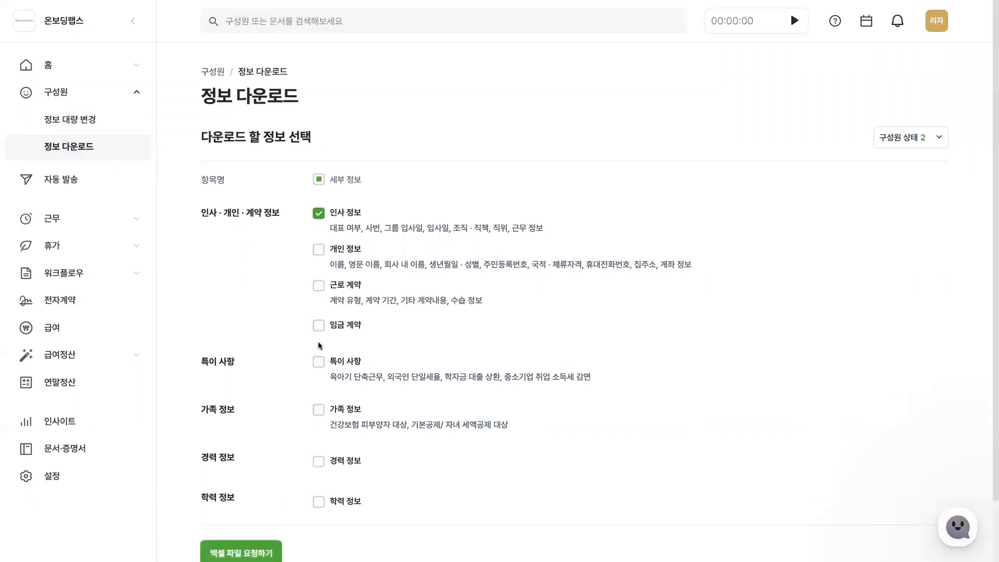
pyautogui.click(319, 362)
# Select all listed members in the 초대 전 filter of the invitation status, start inviting them, and cancel the resend dialog.
pyautogui.click(83, 93)
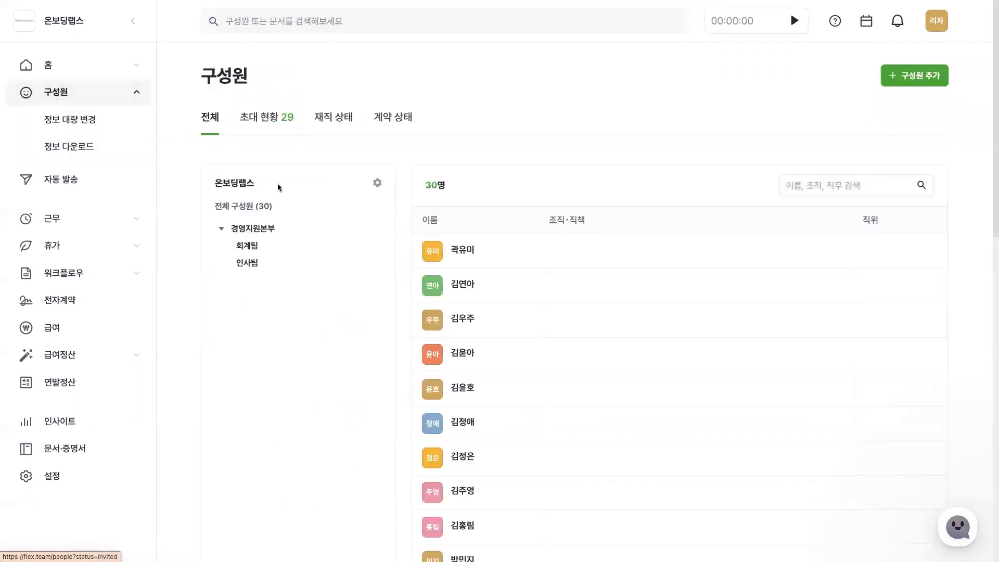
pyautogui.click(264, 128)
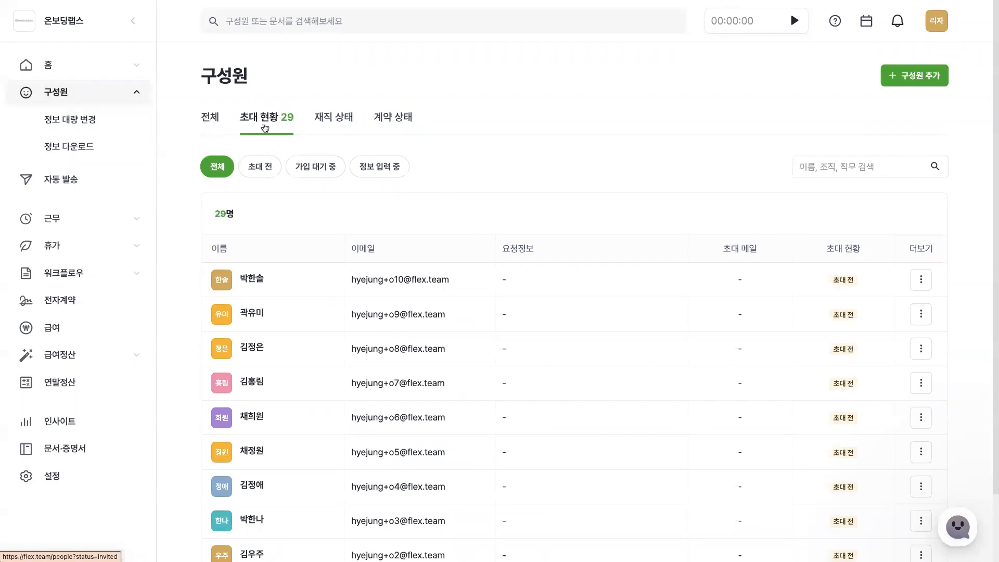
pyautogui.click(264, 171)
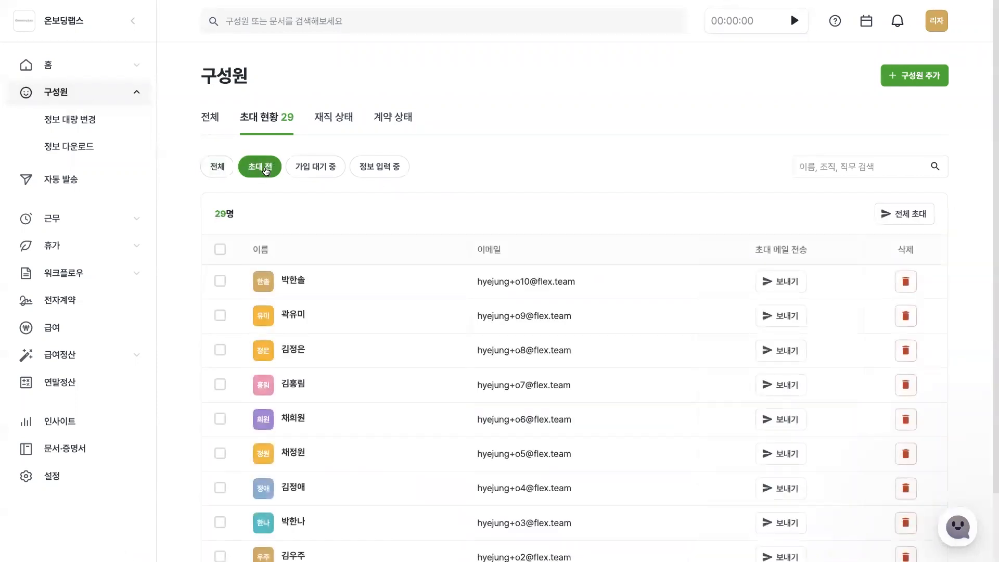
pyautogui.click(220, 253)
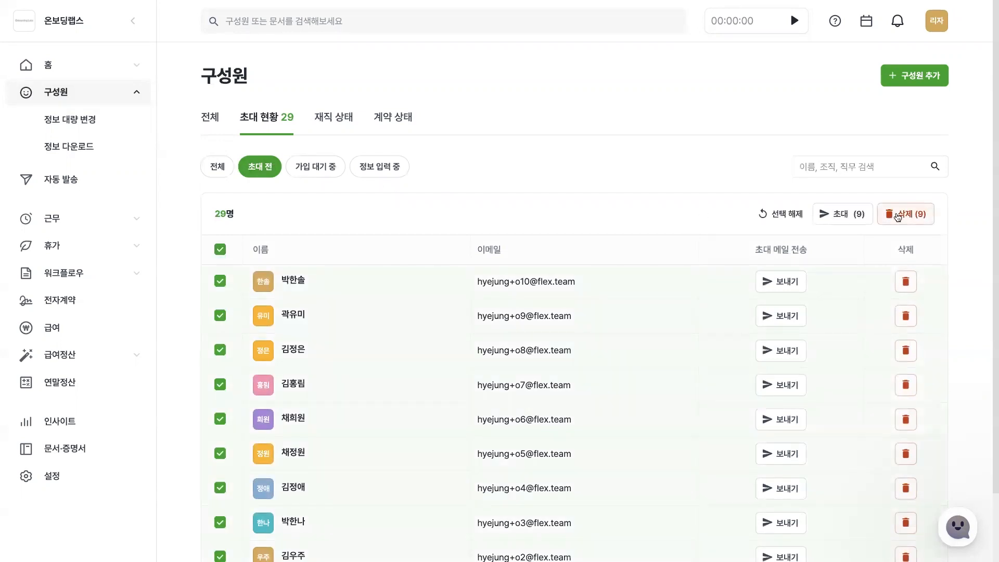
pyautogui.click(857, 218)
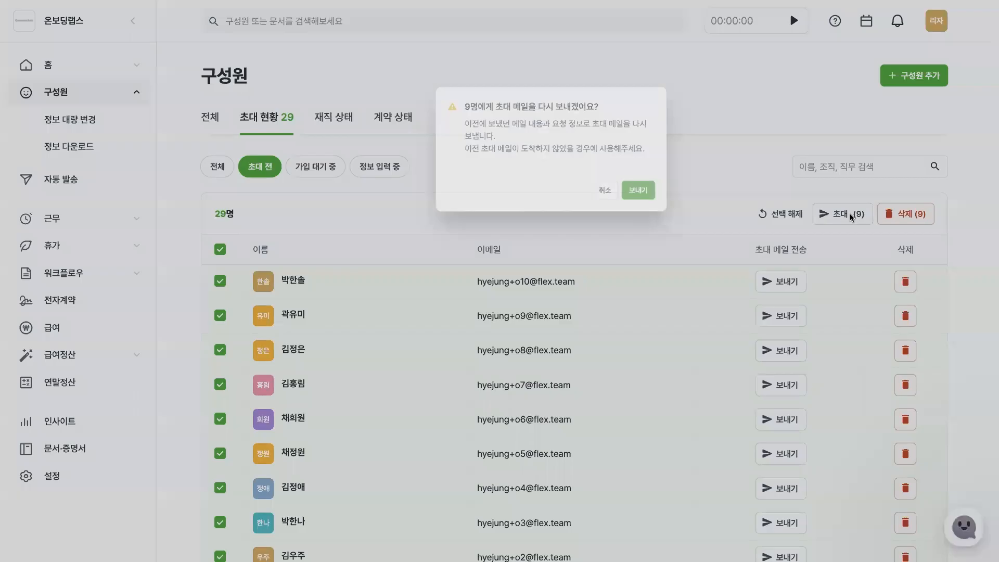
pyautogui.click(602, 187)
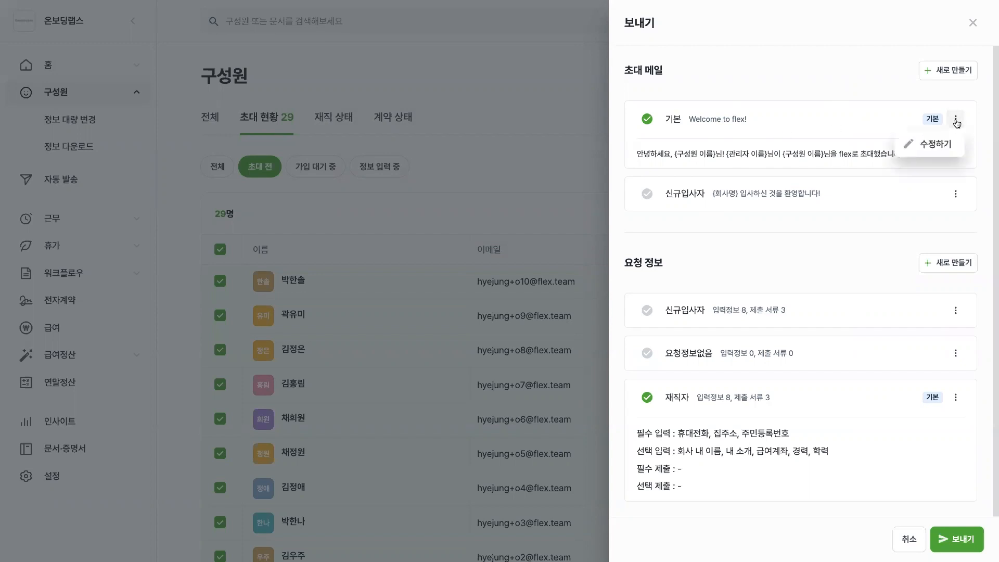
# View the 기본 invitation mail template's editable name, subject and body, and close it without saving.
pyautogui.click(931, 144)
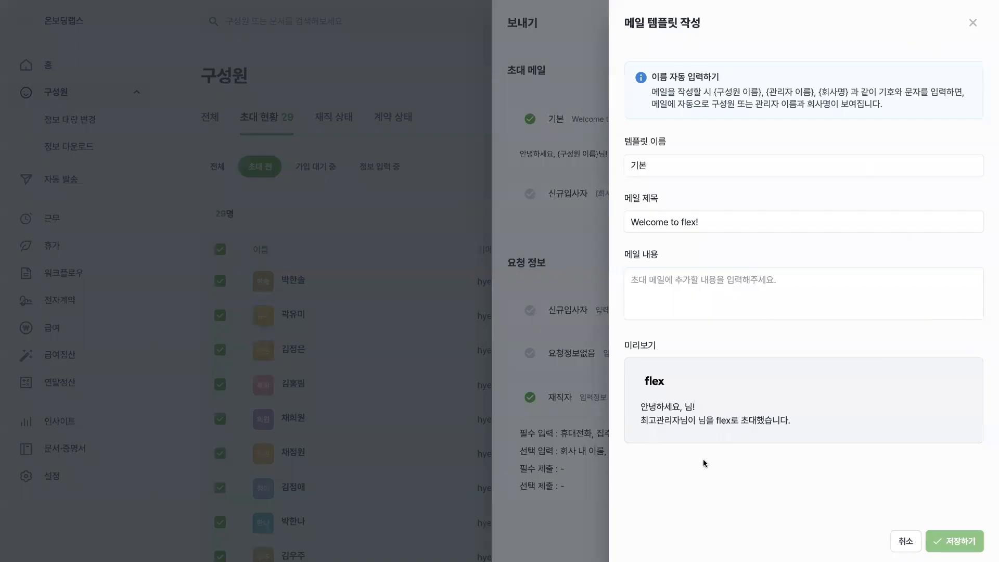
pyautogui.click(683, 291)
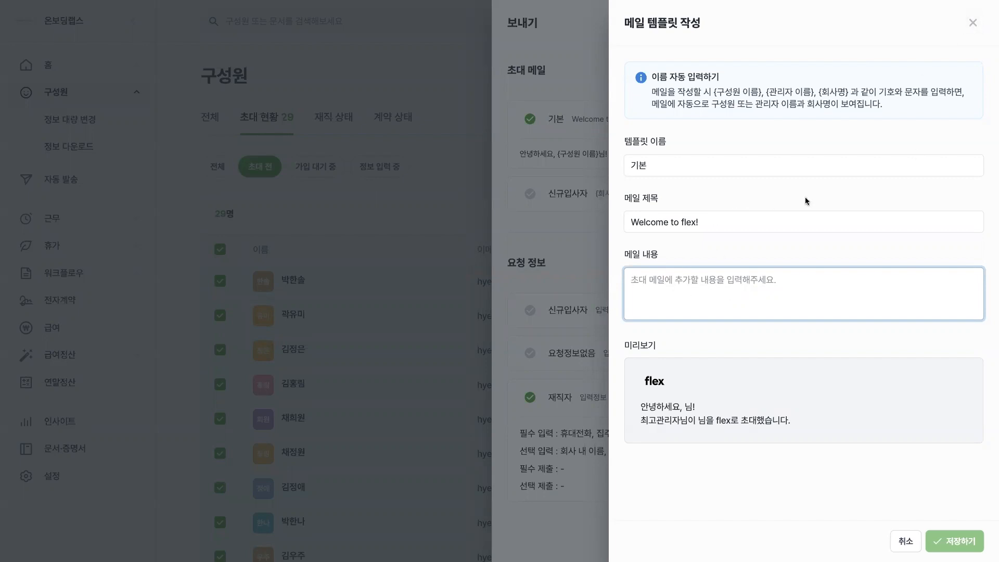
pyautogui.click(972, 22)
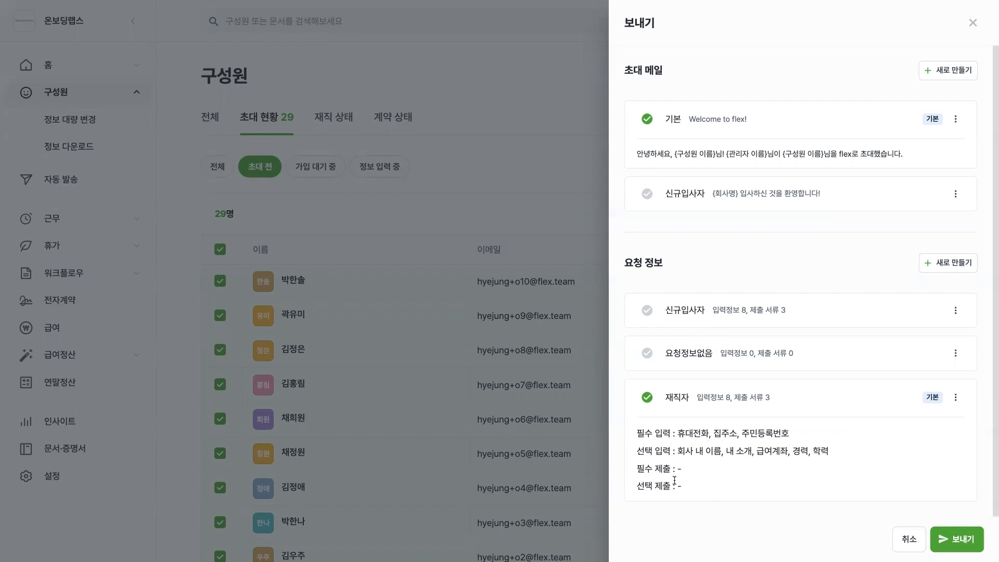
# View the management options of the 재직자 and 신규입사자 requested-information (요청 정보) templates, and close them without changes.
pyautogui.click(955, 397)
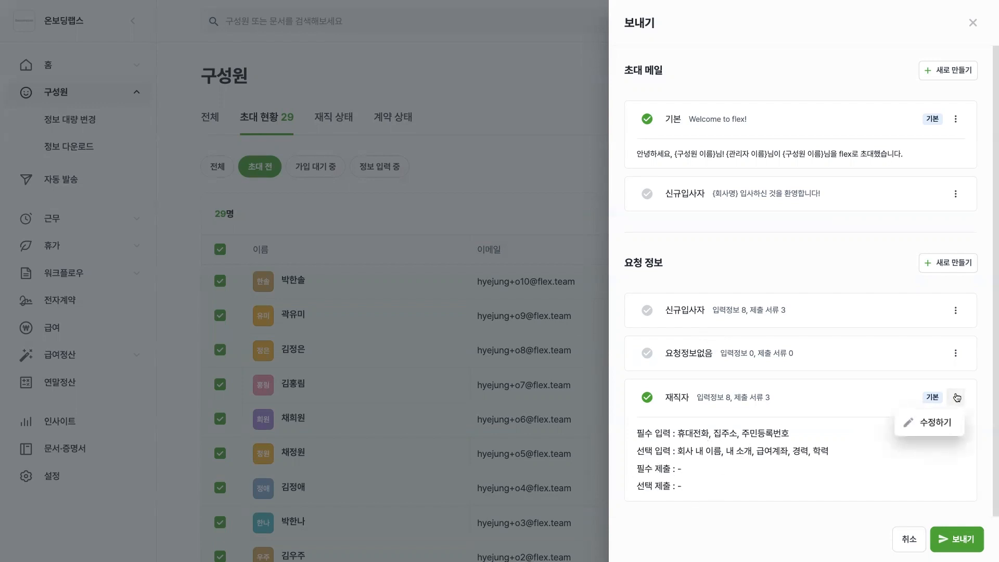
pyautogui.click(788, 395)
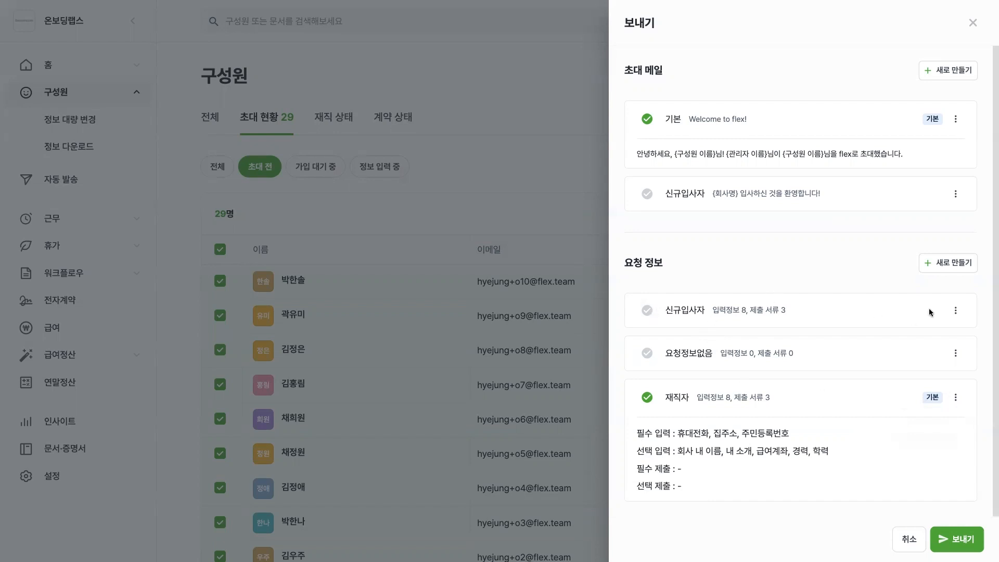
pyautogui.click(957, 312)
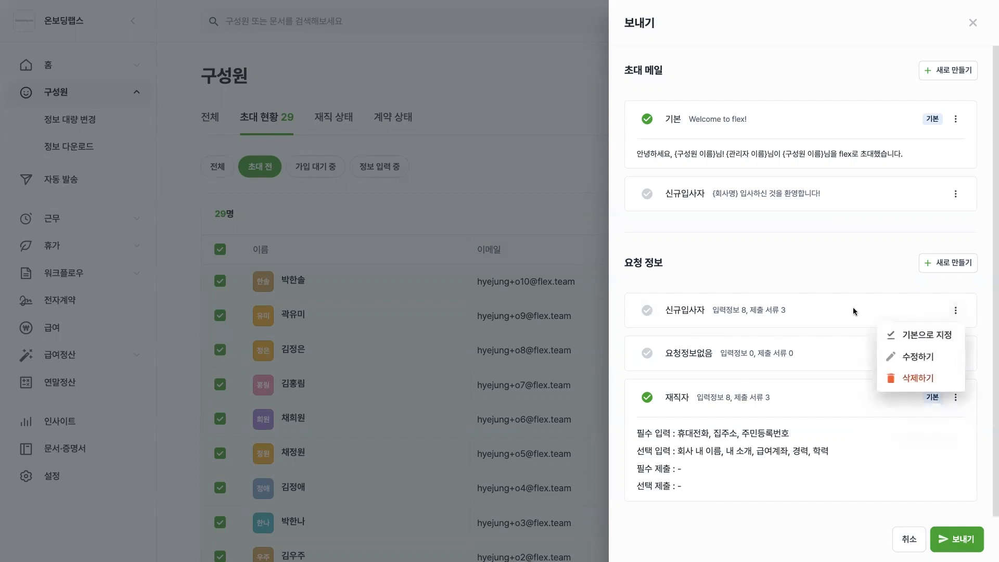
pyautogui.click(809, 269)
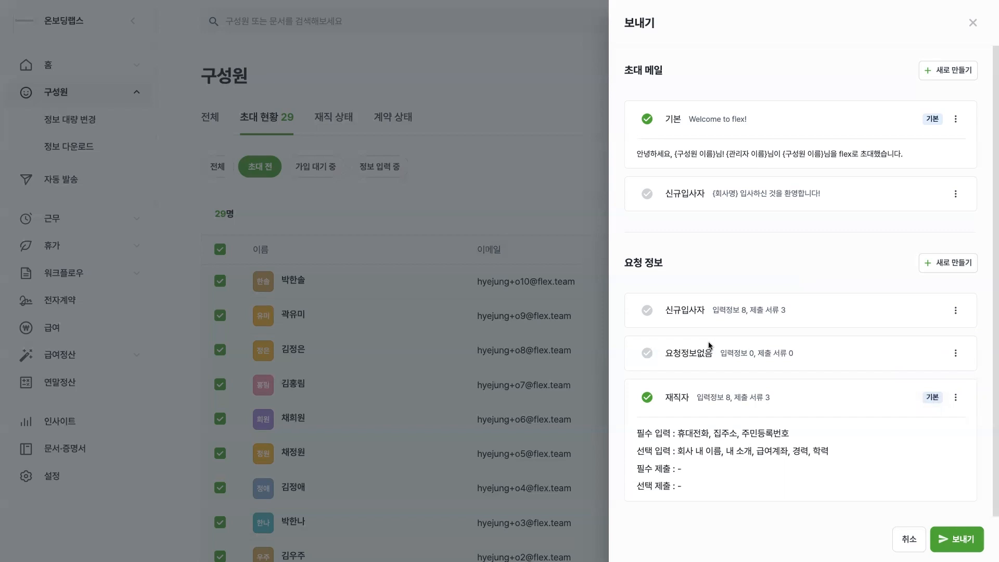
# Choose 요청정보없음 as the requested information and send the 기본 invitation mail to the selected members.
pyautogui.click(646, 355)
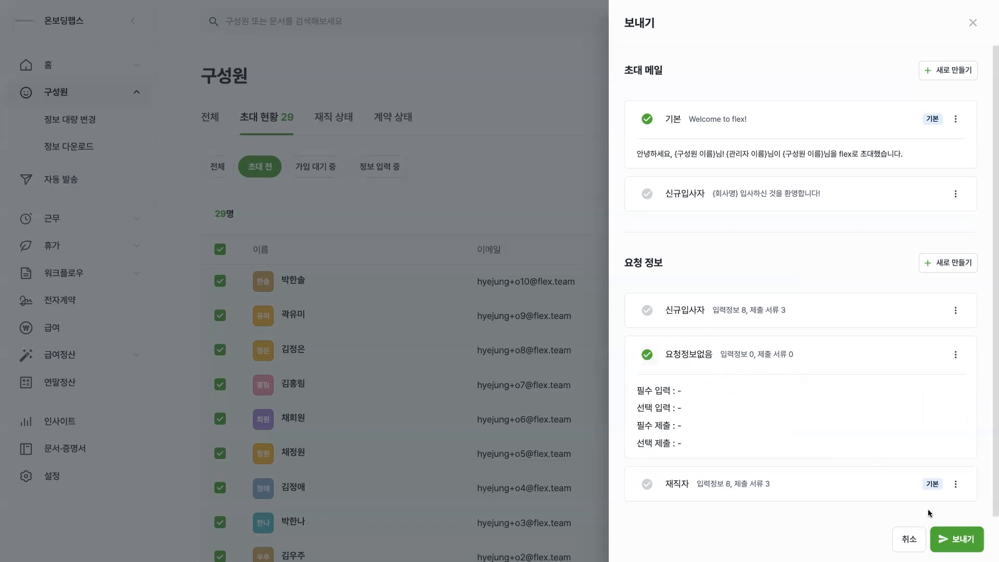
pyautogui.click(956, 539)
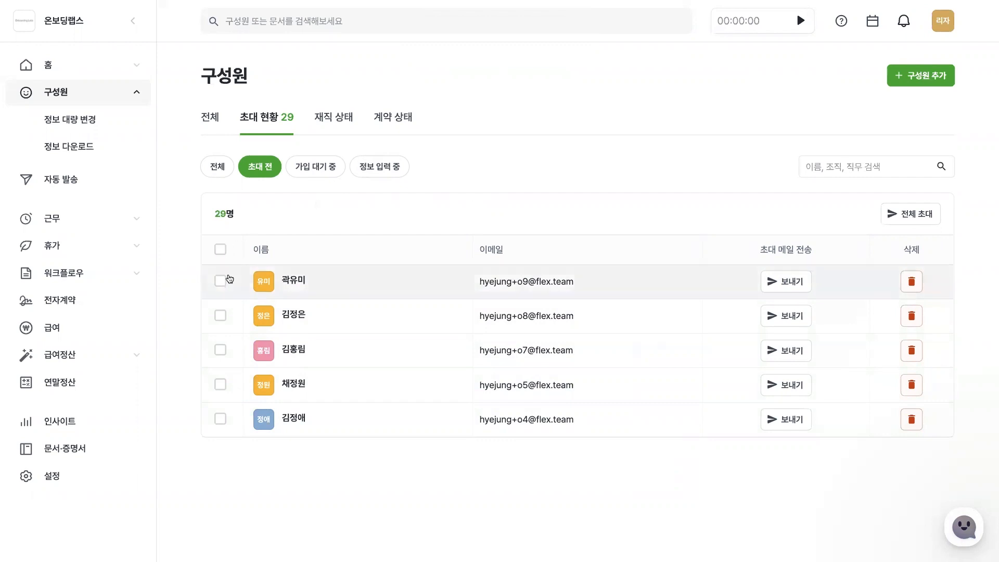
# Select the first member remaining in the 초대 전 list.
pyautogui.click(220, 282)
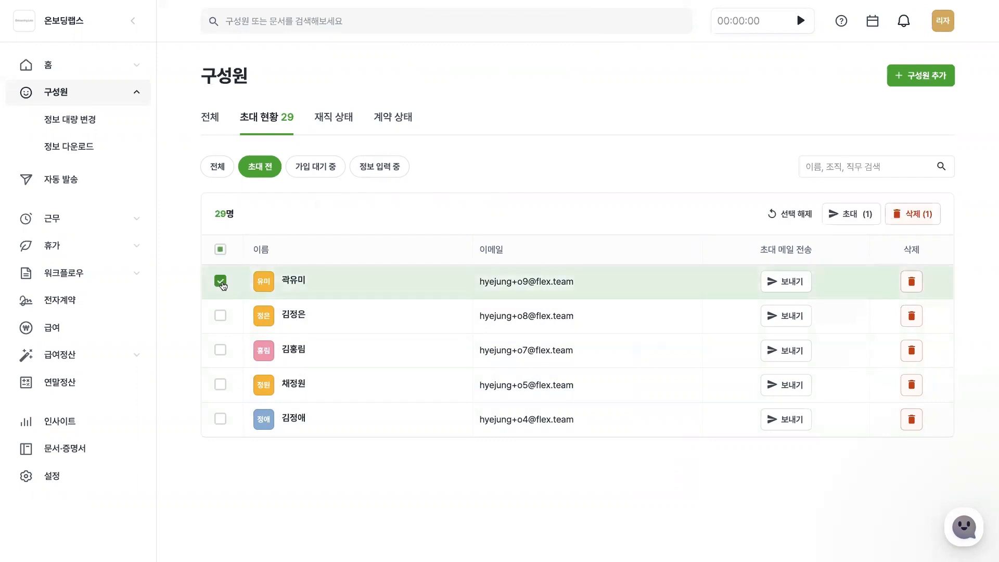